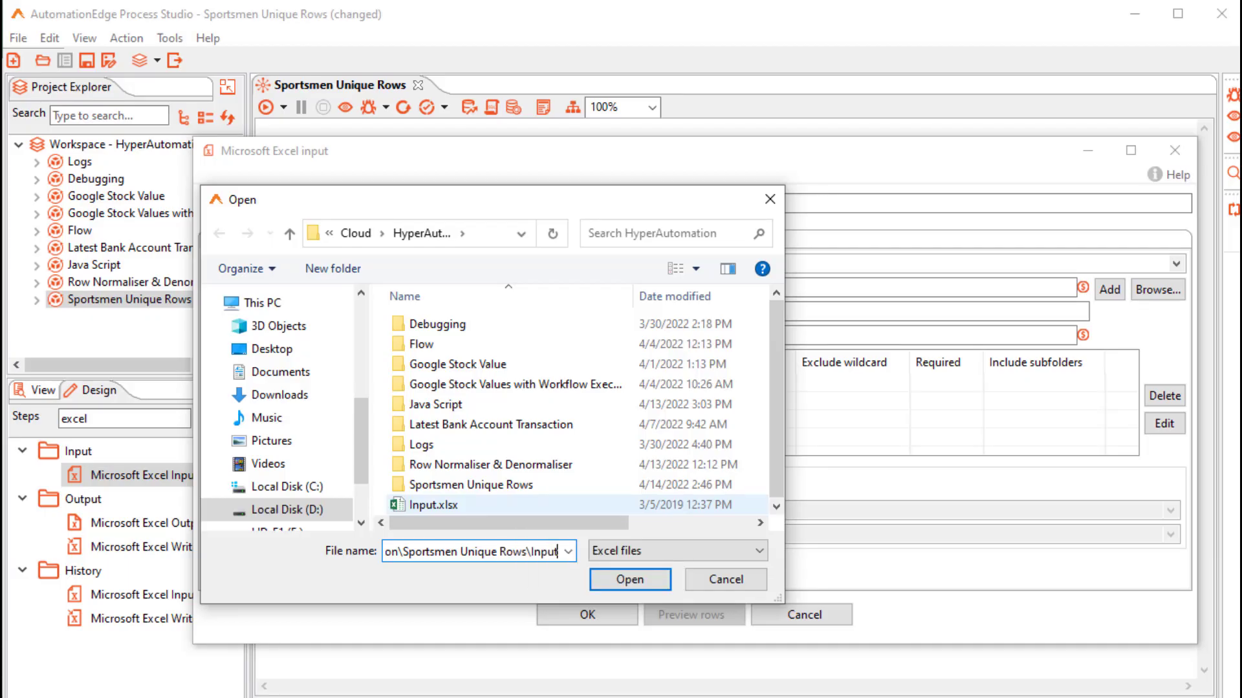
Add Players.xlsx from the Sportsmen Unique Rows Input folder to the selected files and get the fields from its header row
{"action": "double_click", "coordinate": [437, 324]}
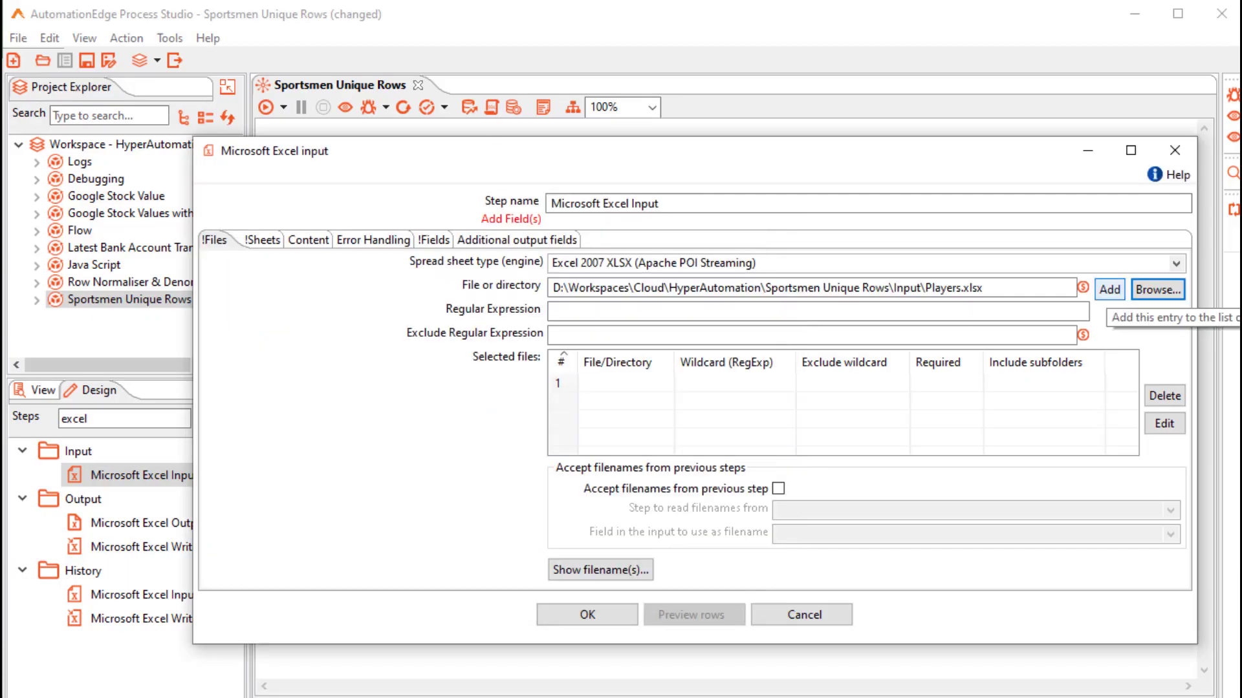
{"action": "left_click", "coordinate": [1108, 290]}
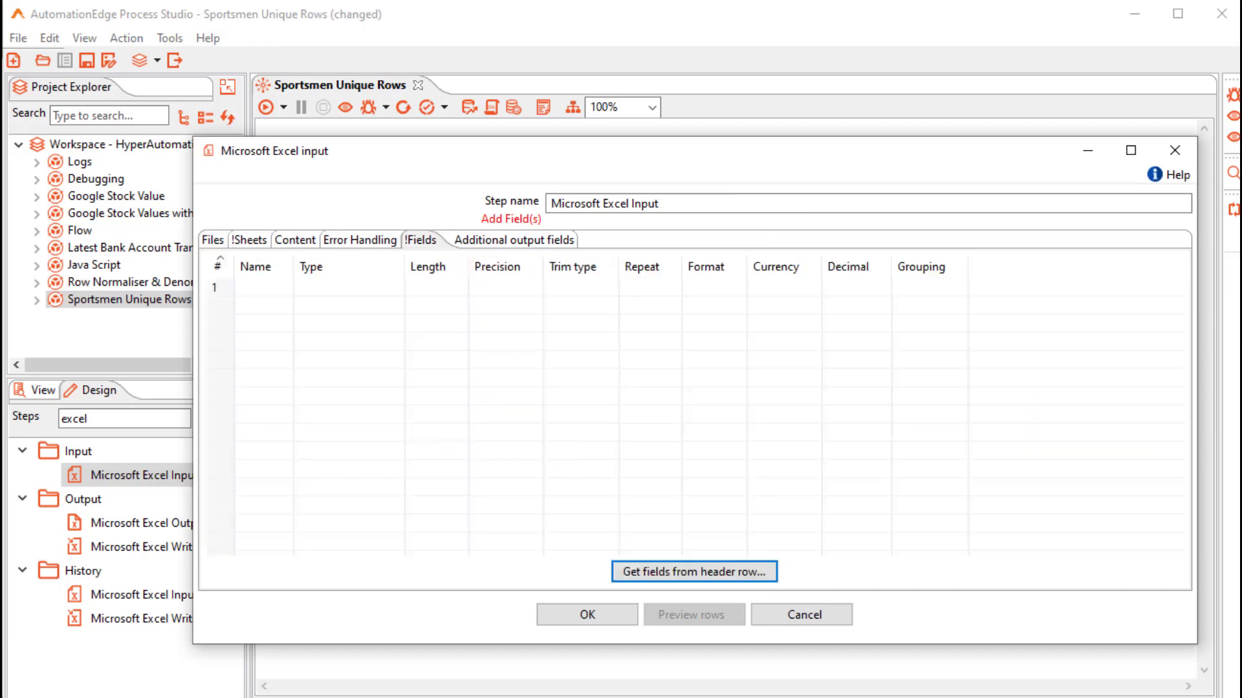
{"action": "left_click", "coordinate": [694, 572]}
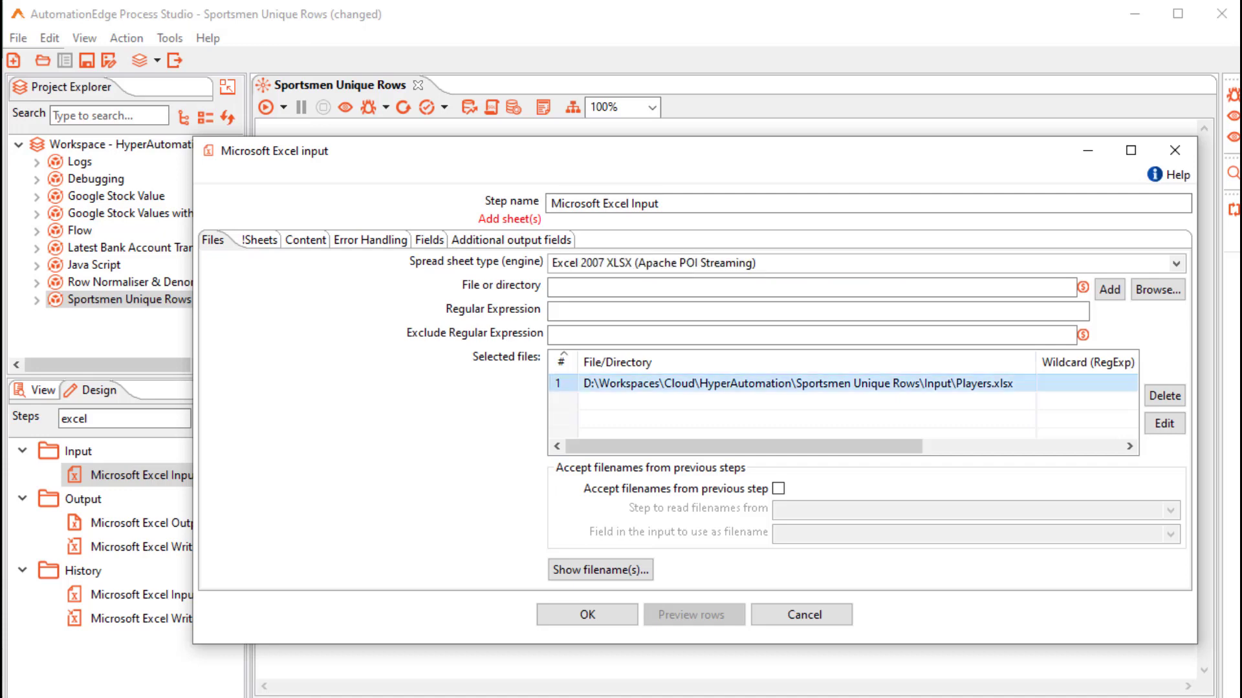
Replace the absolute folder path before \Input\Players.xlsx in the selected files with the Internal.Entry.Current.Directory variable
{"action": "left_click", "coordinate": [817, 383]}
{"action": "left_click", "coordinate": [818, 382]}
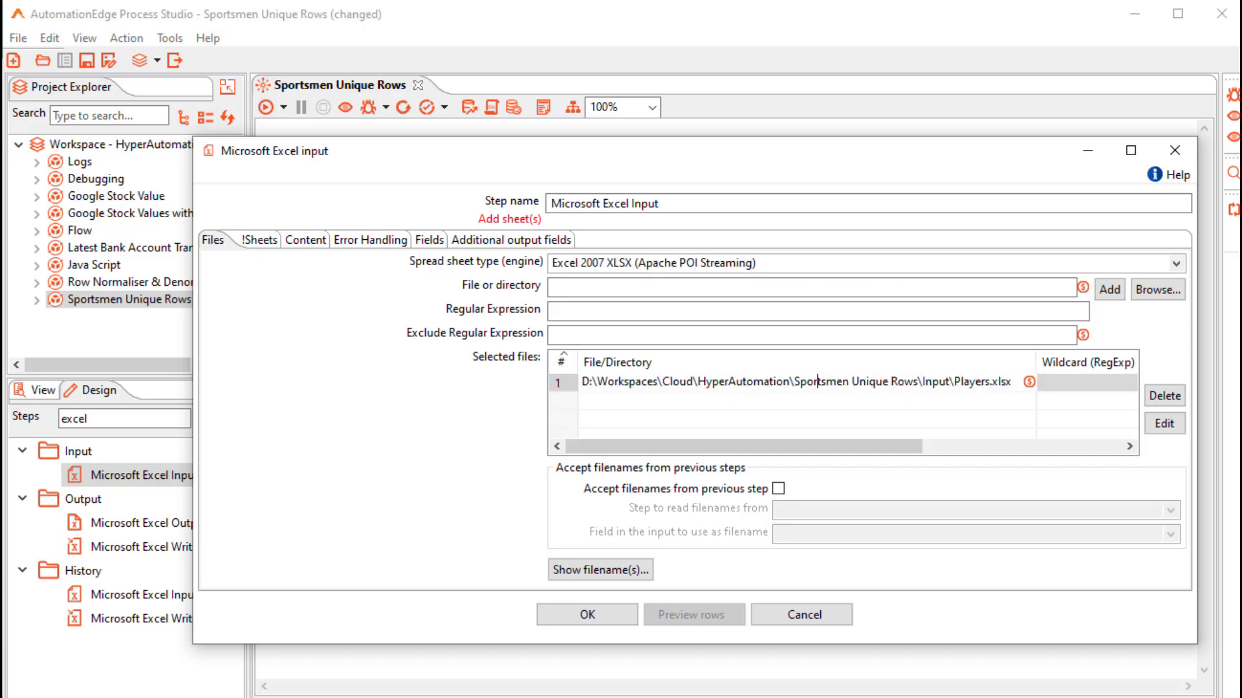
{"action": "left_click_drag", "start_coordinate": [914, 383], "coordinate": [582, 383]}
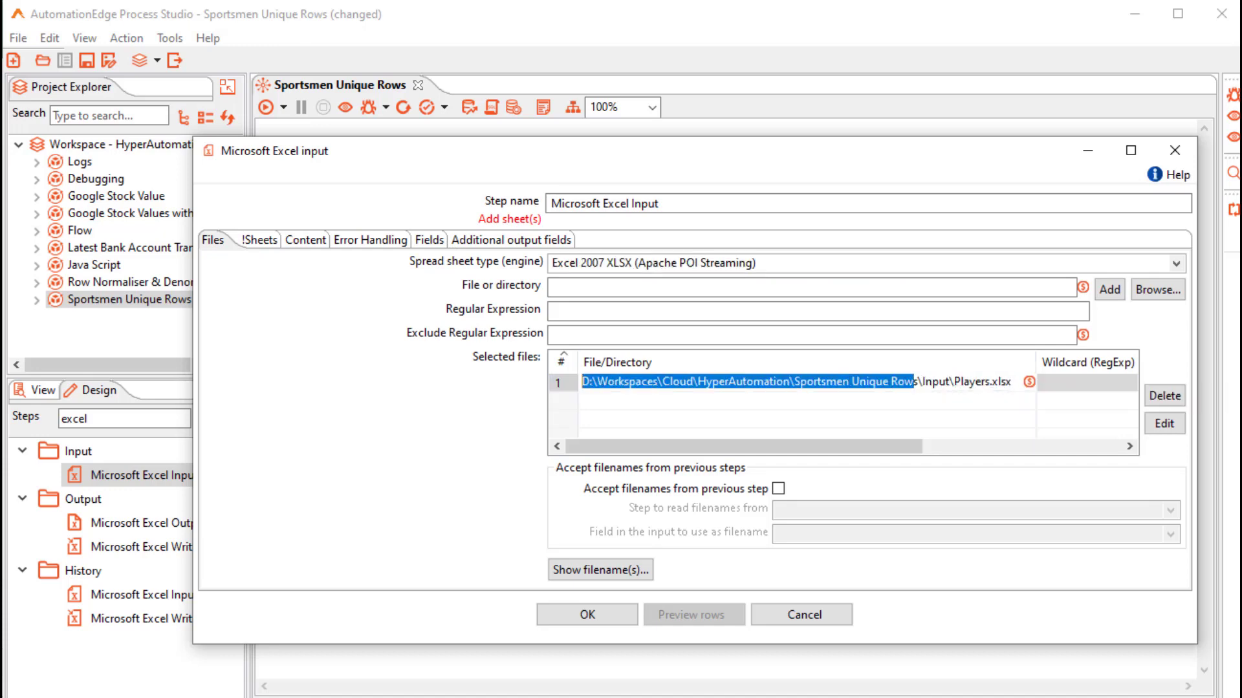
{"action": "key", "text": "BackSpace"}
{"action": "key", "text": "ctrl+space"}
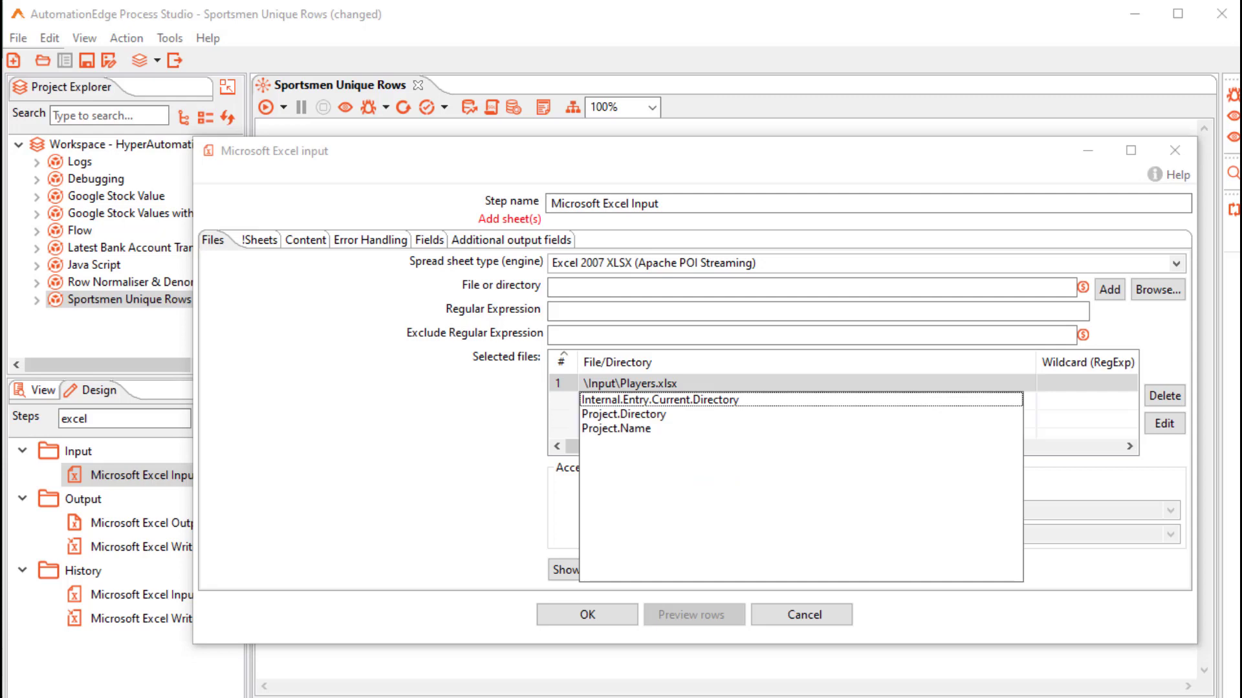
{"action": "key", "text": "Down"}
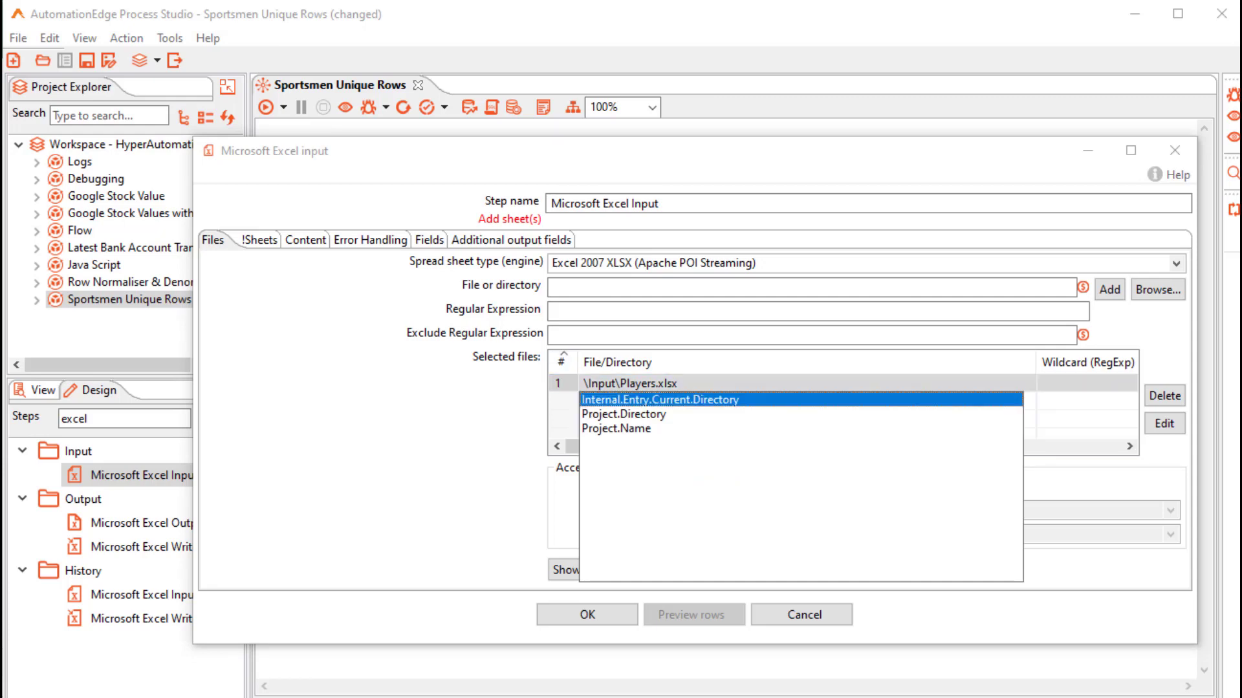
{"action": "key", "text": "Return"}
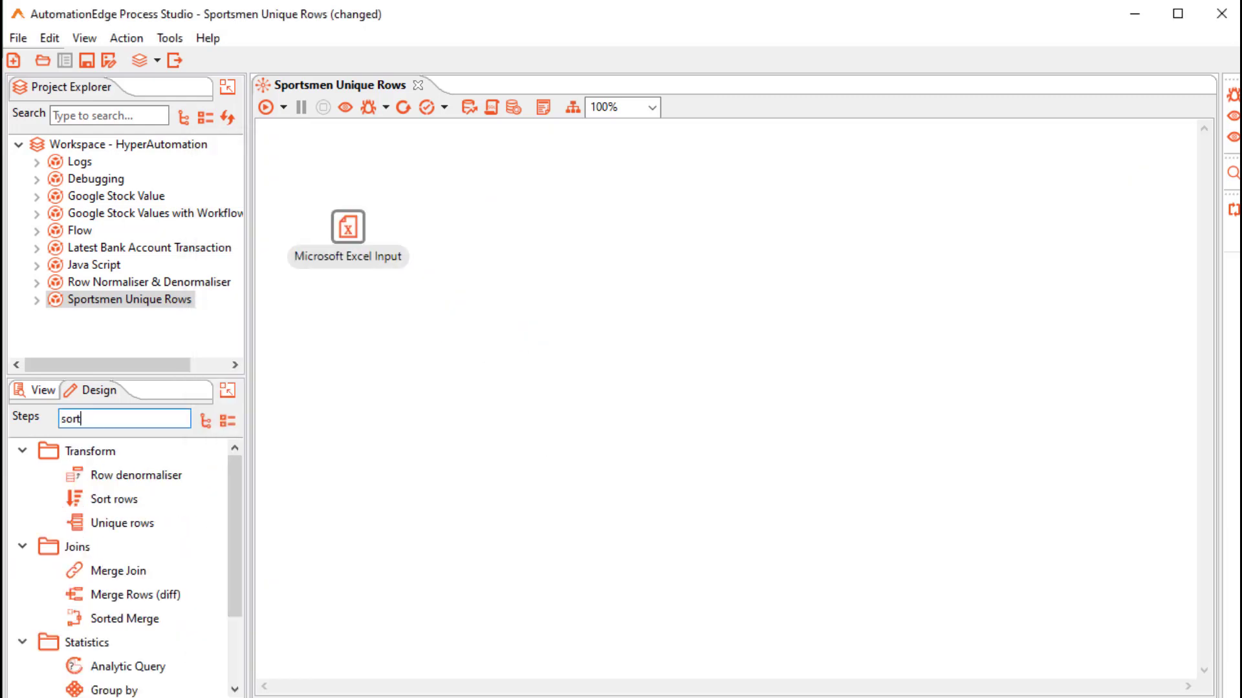
Add a Sort rows step after Microsoft Excel Input and sort on the Name field with Ascending set to Y
{"action": "double_click", "coordinate": [114, 500]}
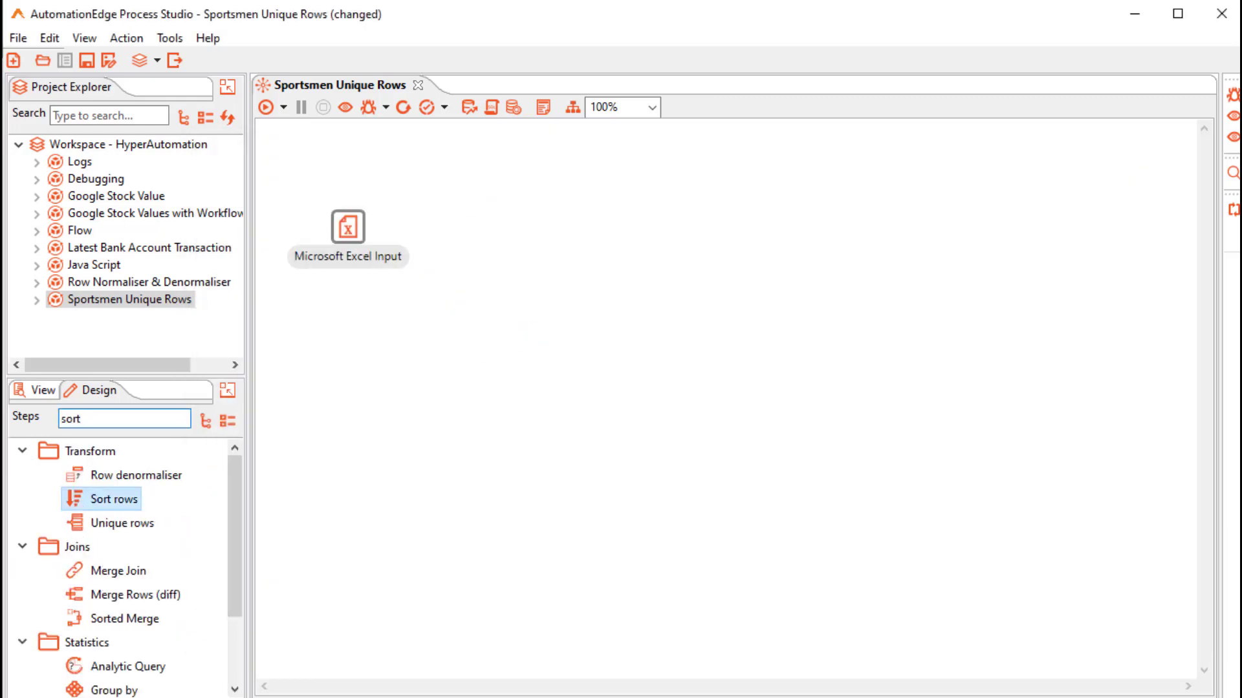
{"action": "double_click", "coordinate": [540, 227]}
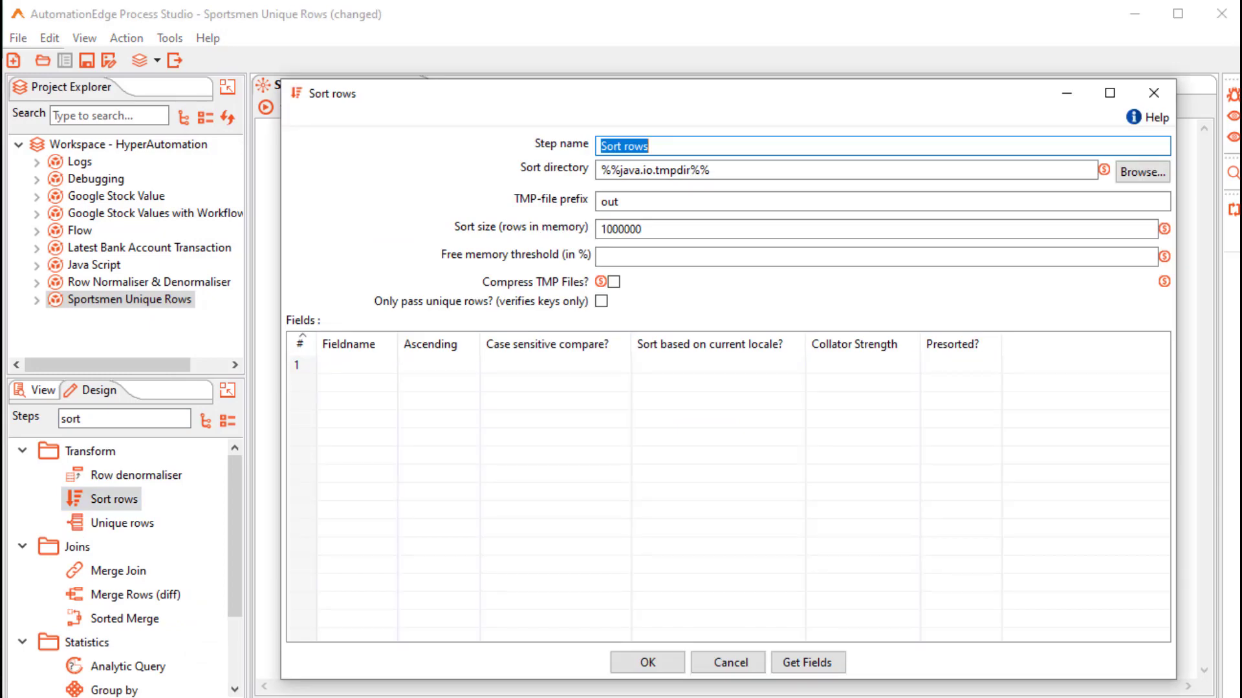
{"action": "left_click", "coordinate": [357, 365]}
{"action": "left_click", "coordinate": [339, 395]}
{"action": "left_click", "coordinate": [439, 365]}
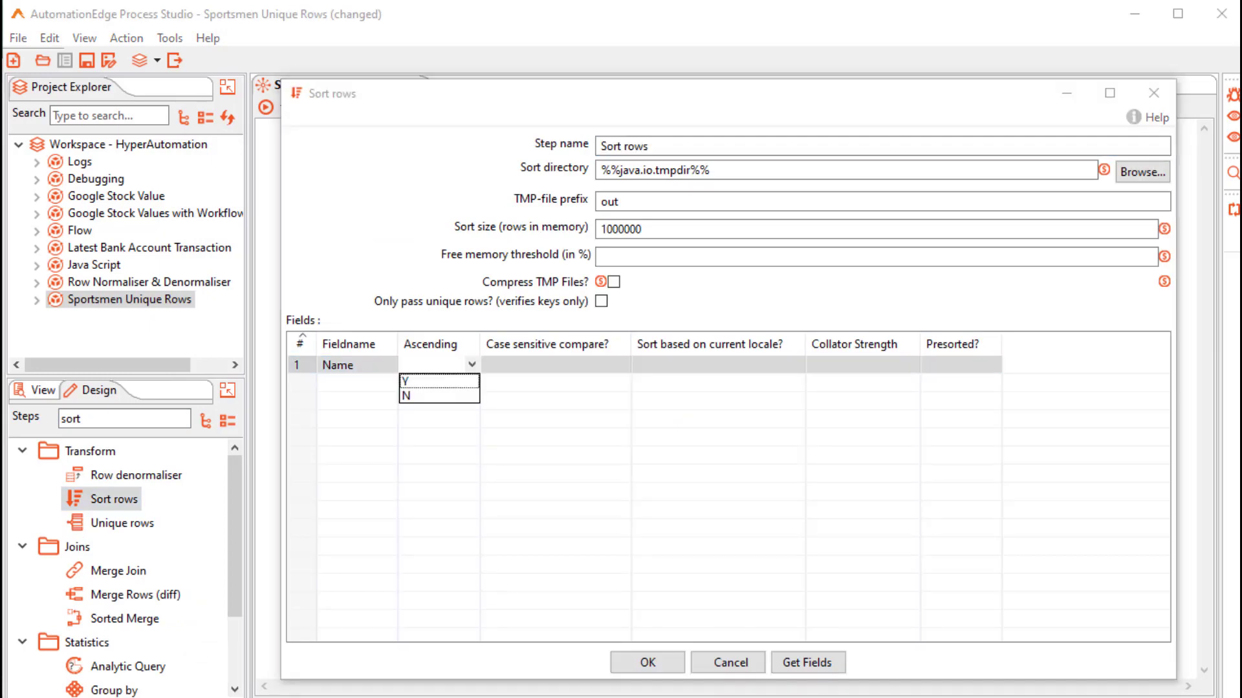
{"action": "left_click", "coordinate": [438, 381]}
{"action": "left_click", "coordinate": [647, 663]}
Find the Unique rows step and add it after Sort rows
{"action": "double_click", "coordinate": [125, 419]}
{"action": "type", "text": "Uniqu"}
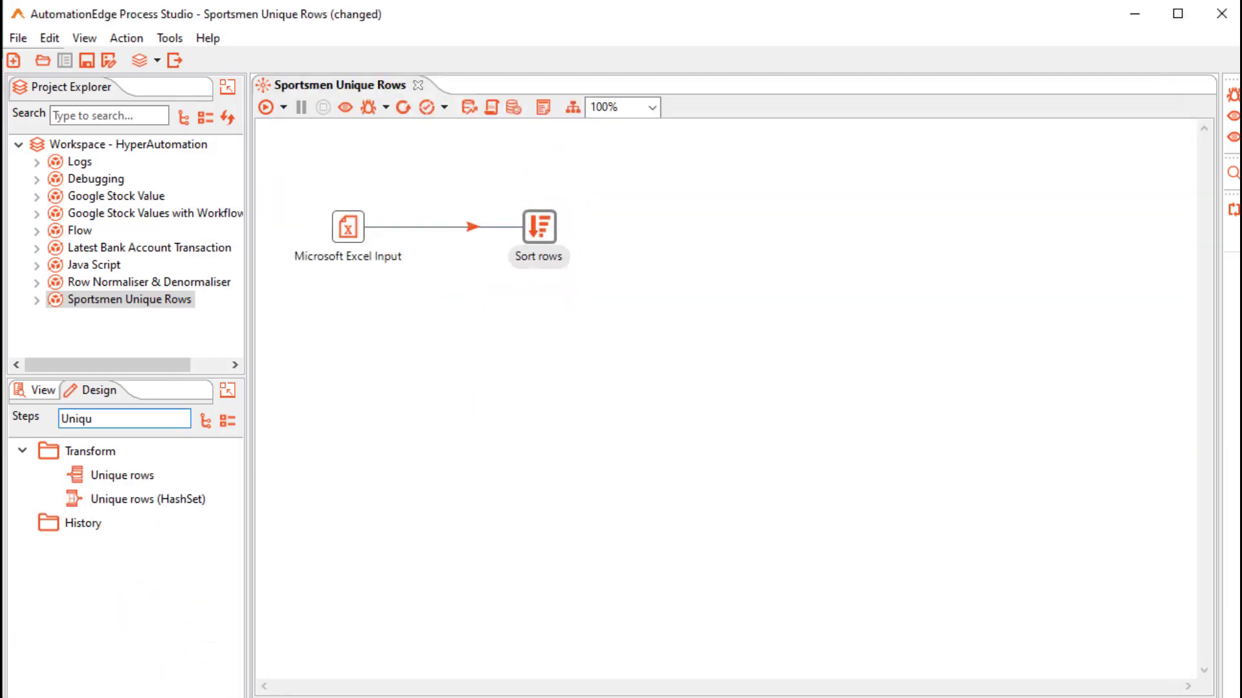
{"action": "type", "text": "e"}
{"action": "double_click", "coordinate": [121, 475]}
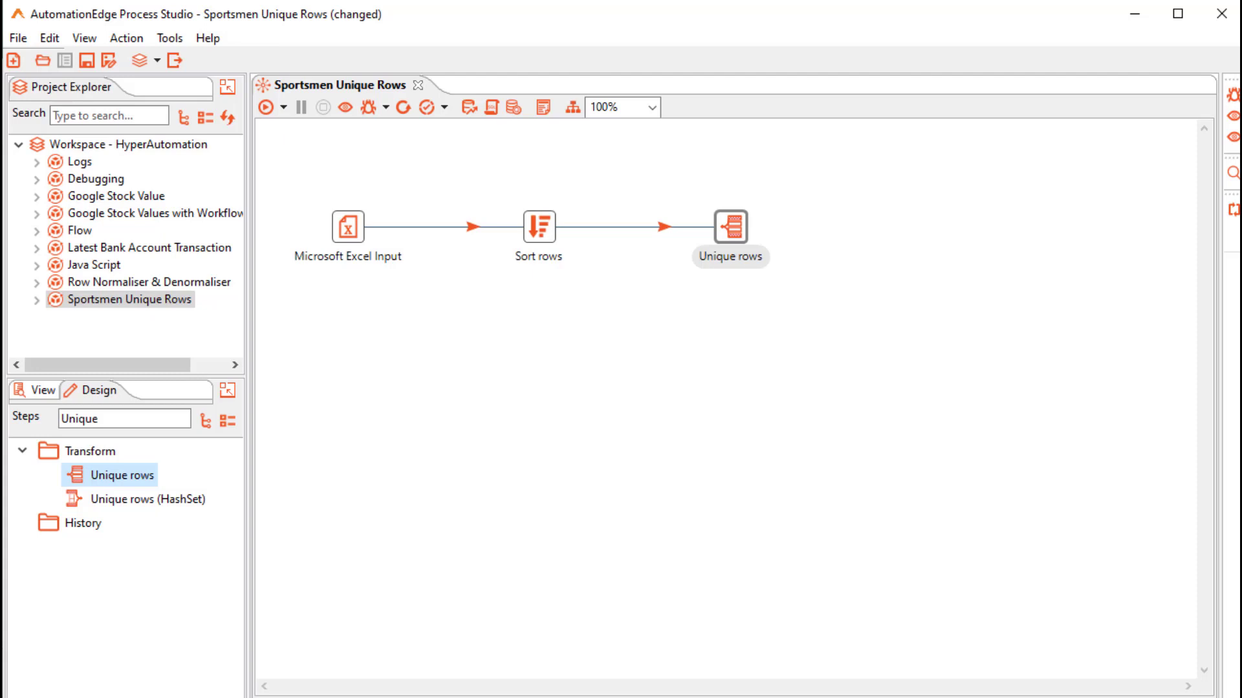
Place a Unique rows (HashSet) step on the empty canvas area and examine its settings
{"action": "left_click_drag", "start_coordinate": [147, 499], "coordinate": [623, 410]}
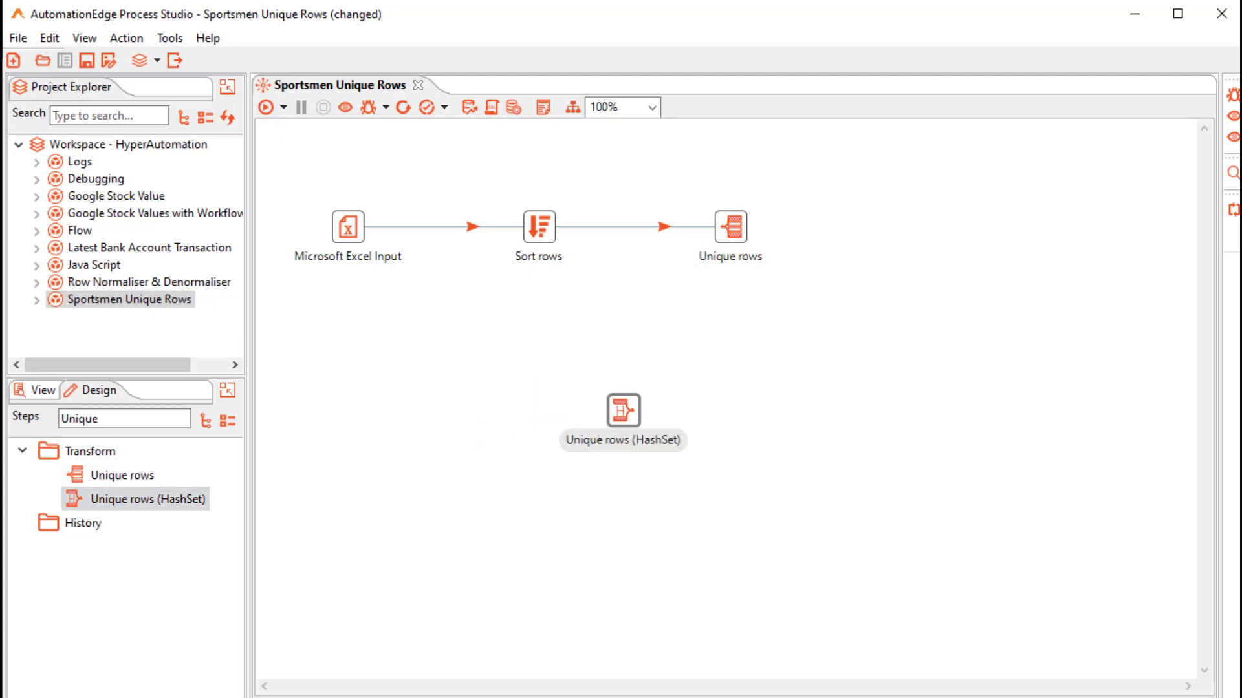
{"action": "double_click", "coordinate": [623, 410]}
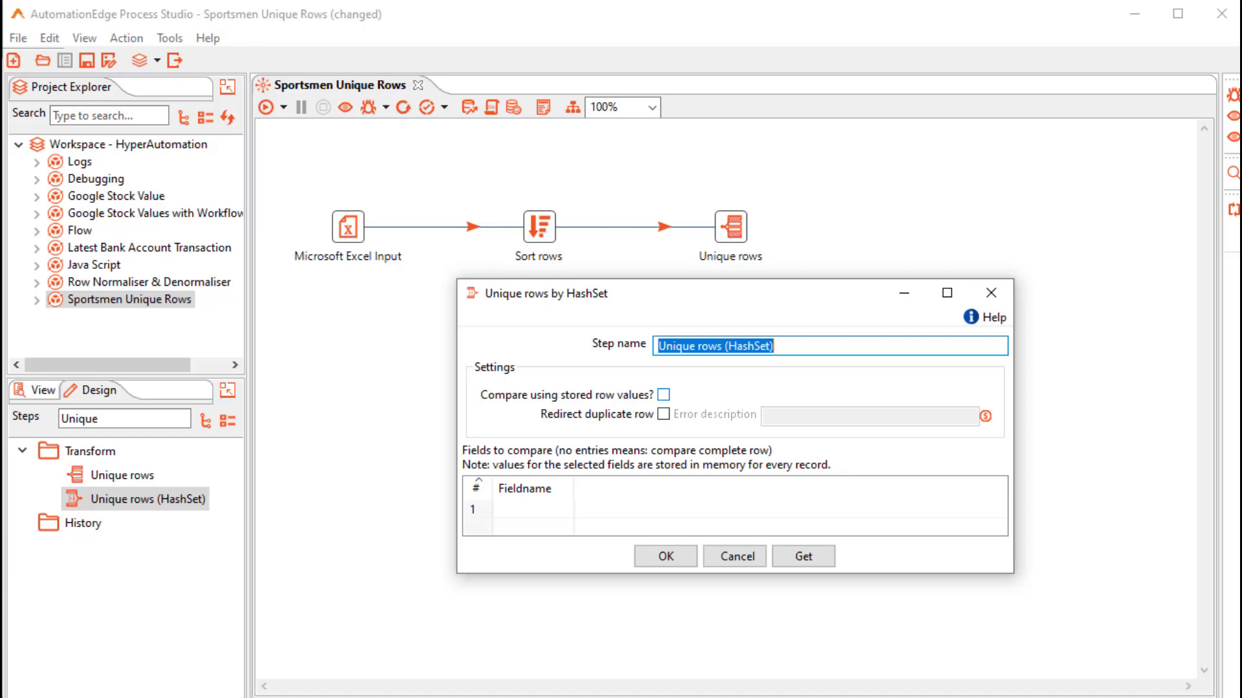
{"action": "key", "text": "Escape"}
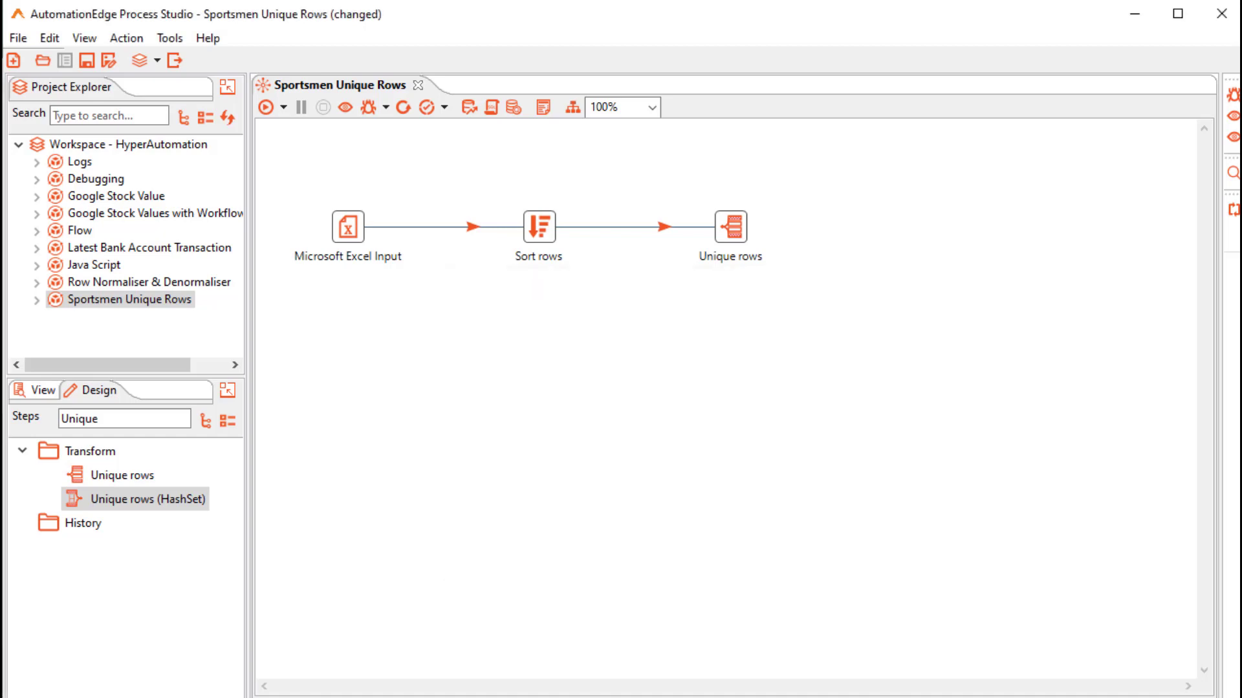
In Unique rows, add a counter field named "counter" and redirect duplicate rows with the error description "Error - Unque rows"
{"action": "double_click", "coordinate": [731, 227]}
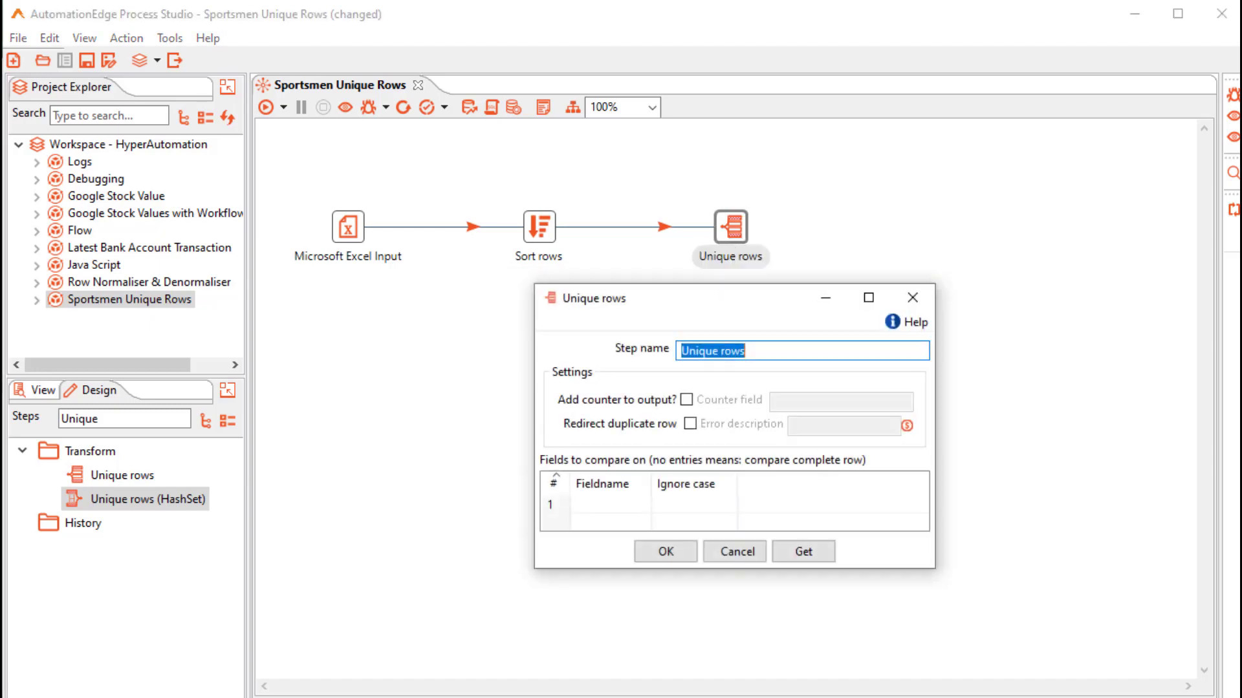
{"action": "left_click", "coordinate": [687, 399]}
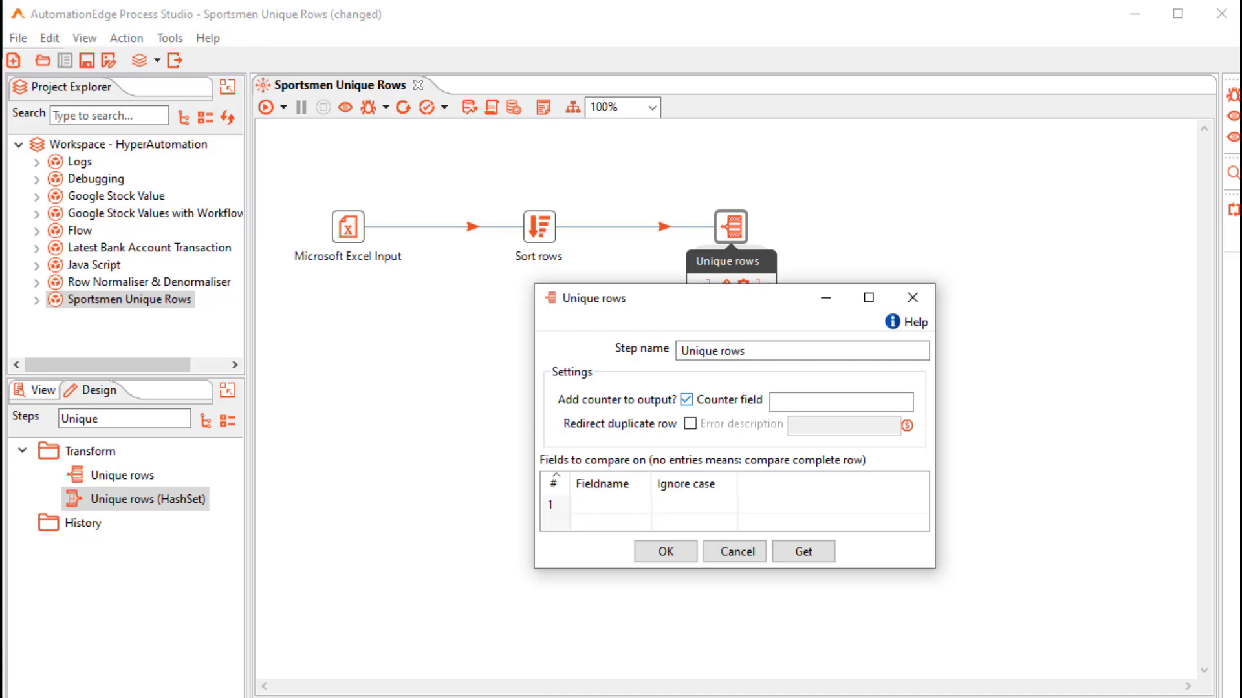
{"action": "left_click", "coordinate": [841, 403]}
{"action": "type", "text": "counter"}
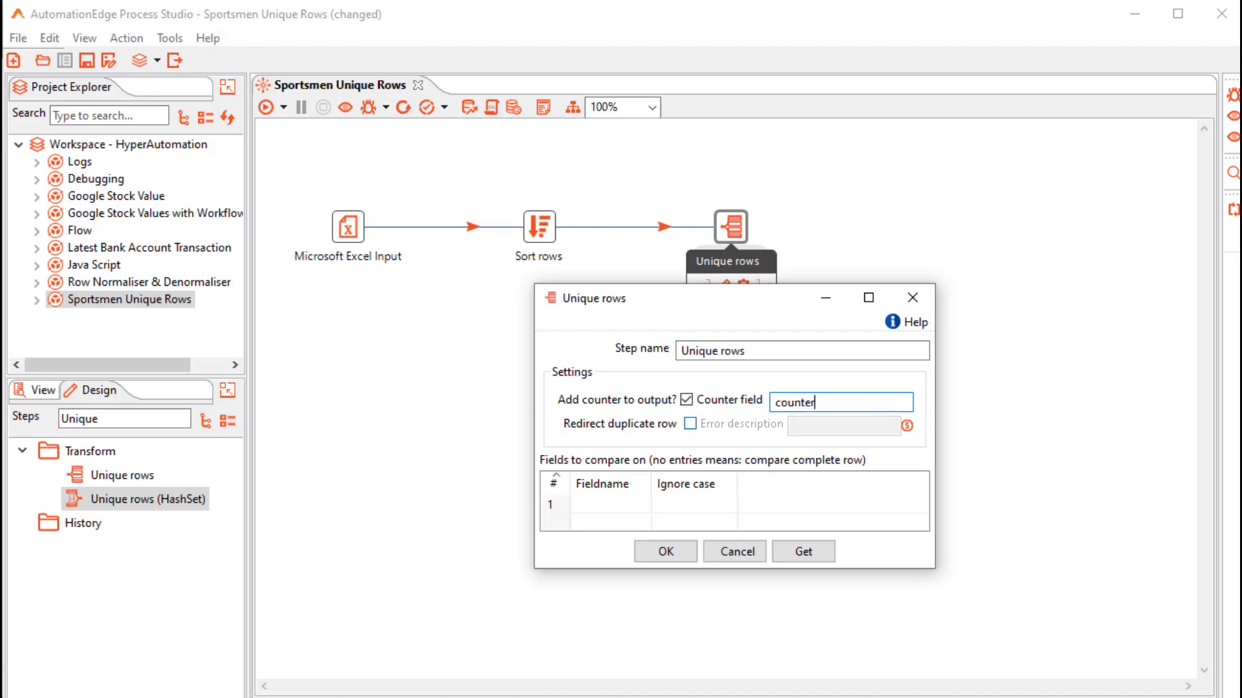
{"action": "left_click", "coordinate": [690, 423]}
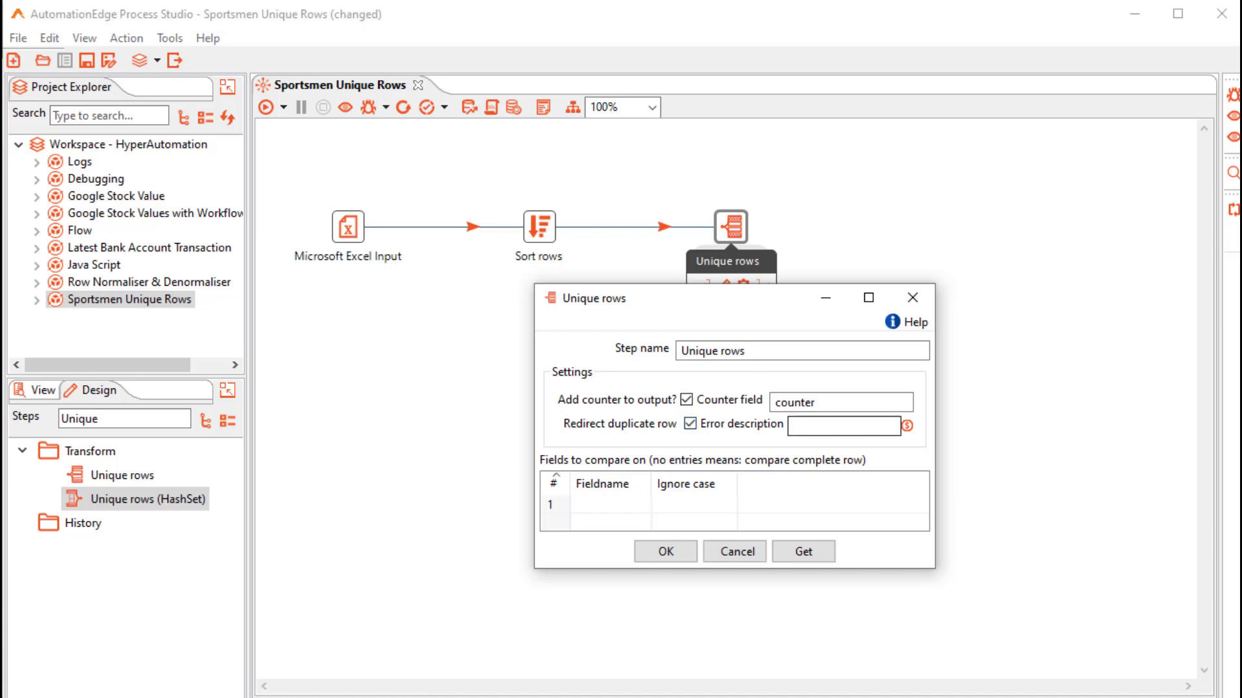
{"action": "left_click", "coordinate": [843, 426]}
{"action": "type", "text": "Erro"}
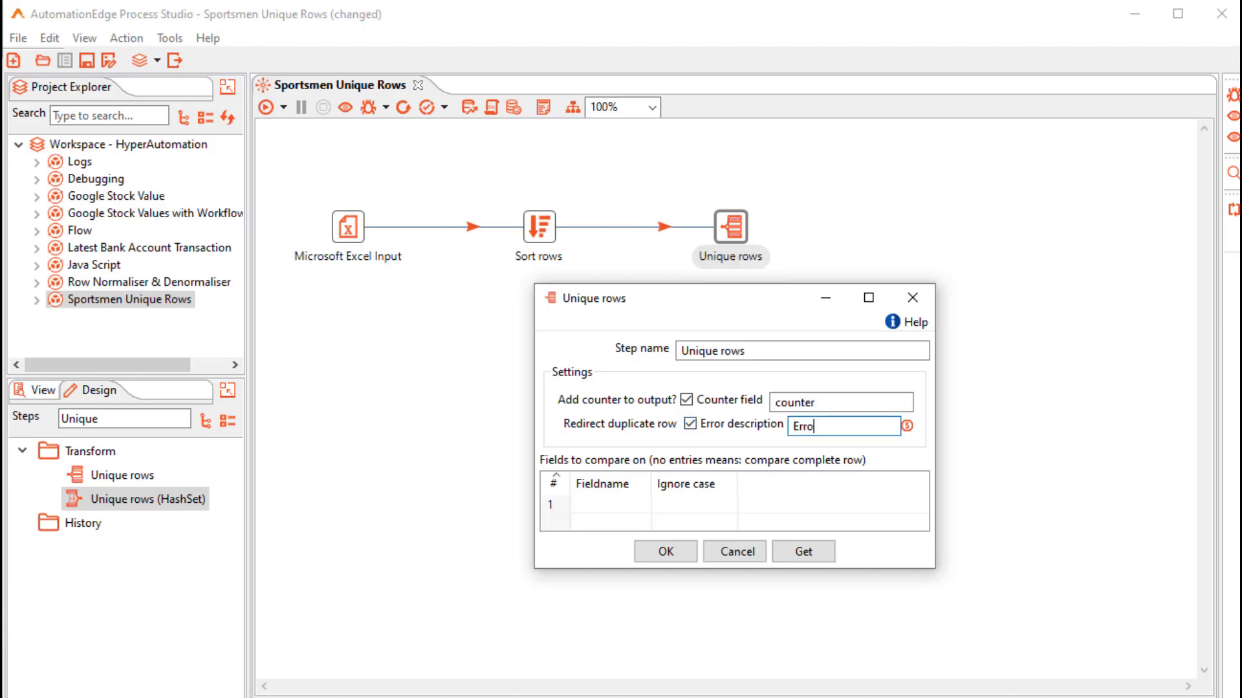
{"action": "type", "text": "r - Unque rows"}
Get the compare fields for Unique rows, keep only Name with Ignore case set to Y, and accept the settings
{"action": "left_click", "coordinate": [803, 551]}
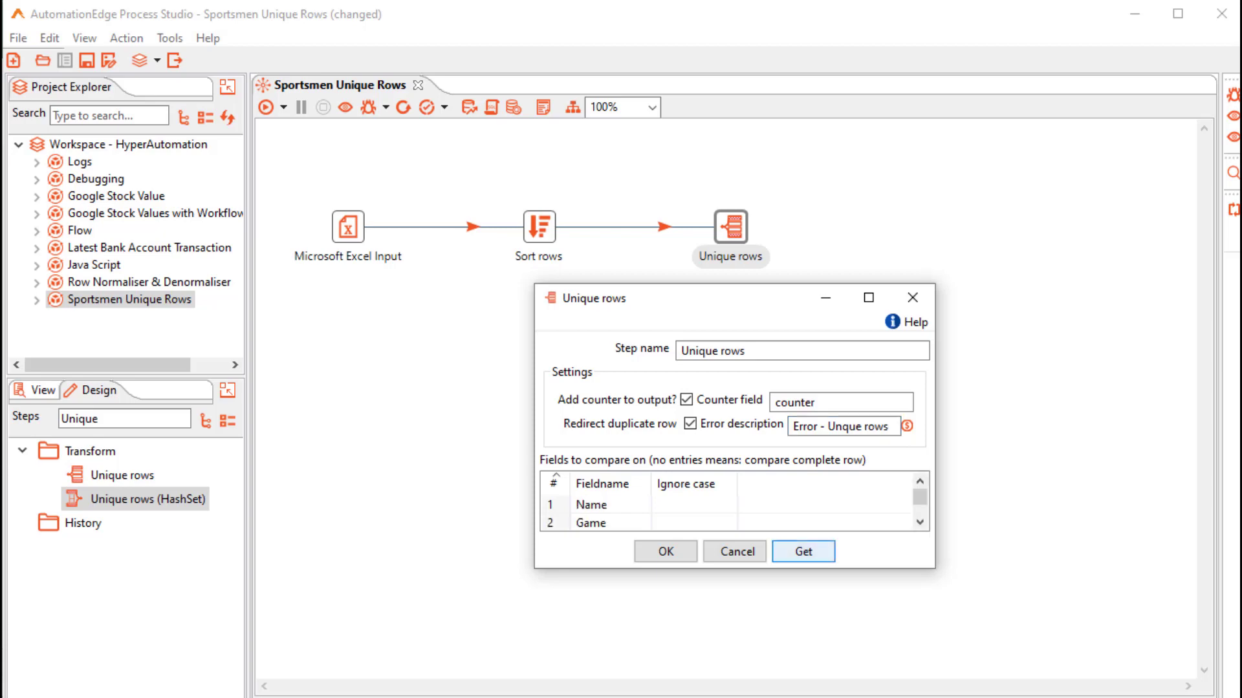
{"action": "left_click", "coordinate": [551, 523]}
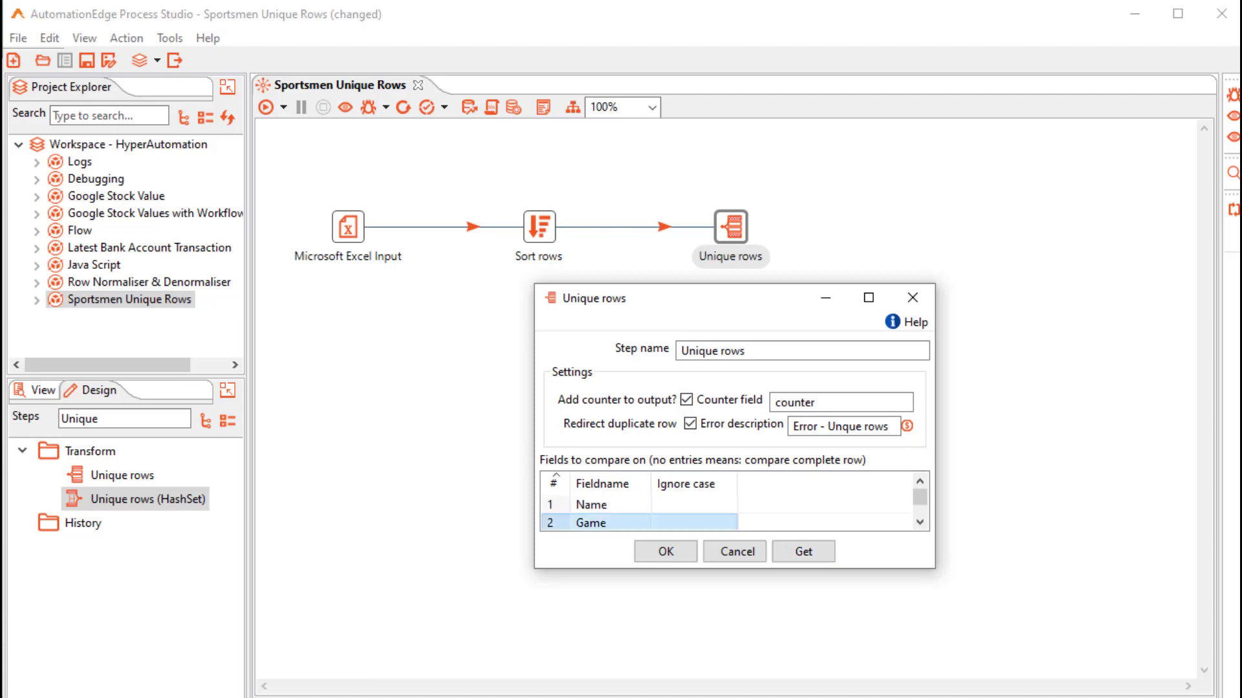
{"action": "key", "text": "Delete"}
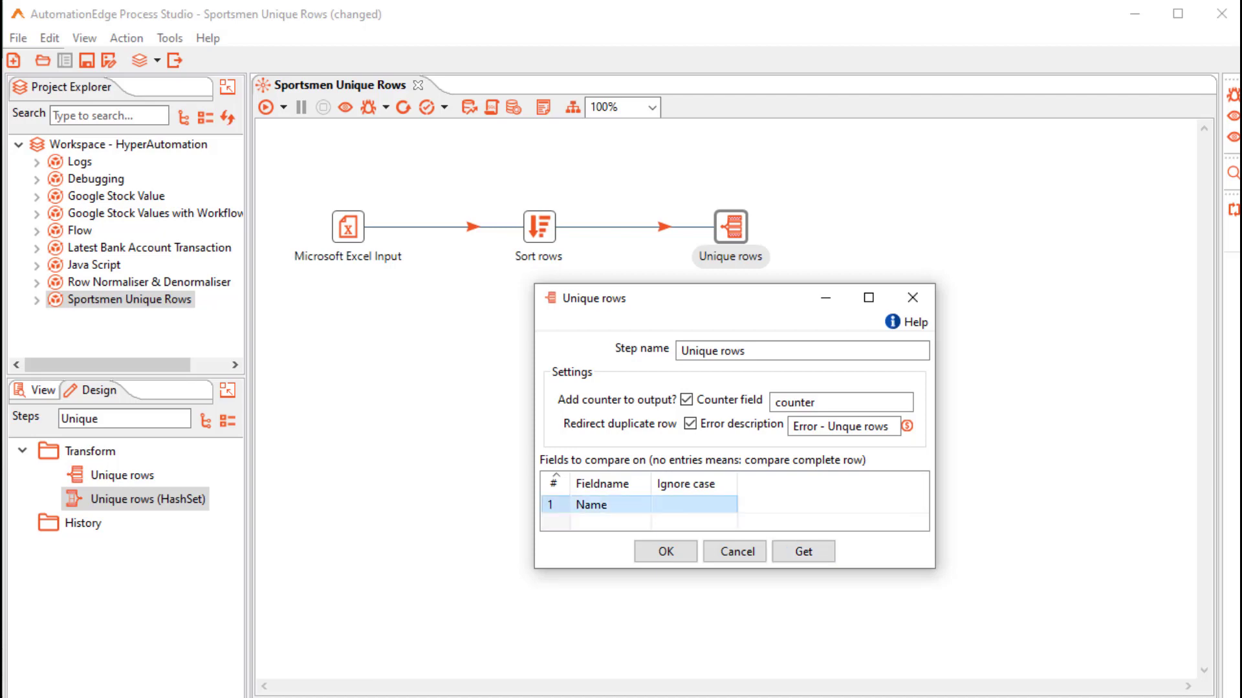
{"action": "left_click", "coordinate": [695, 505]}
{"action": "left_click", "coordinate": [729, 505]}
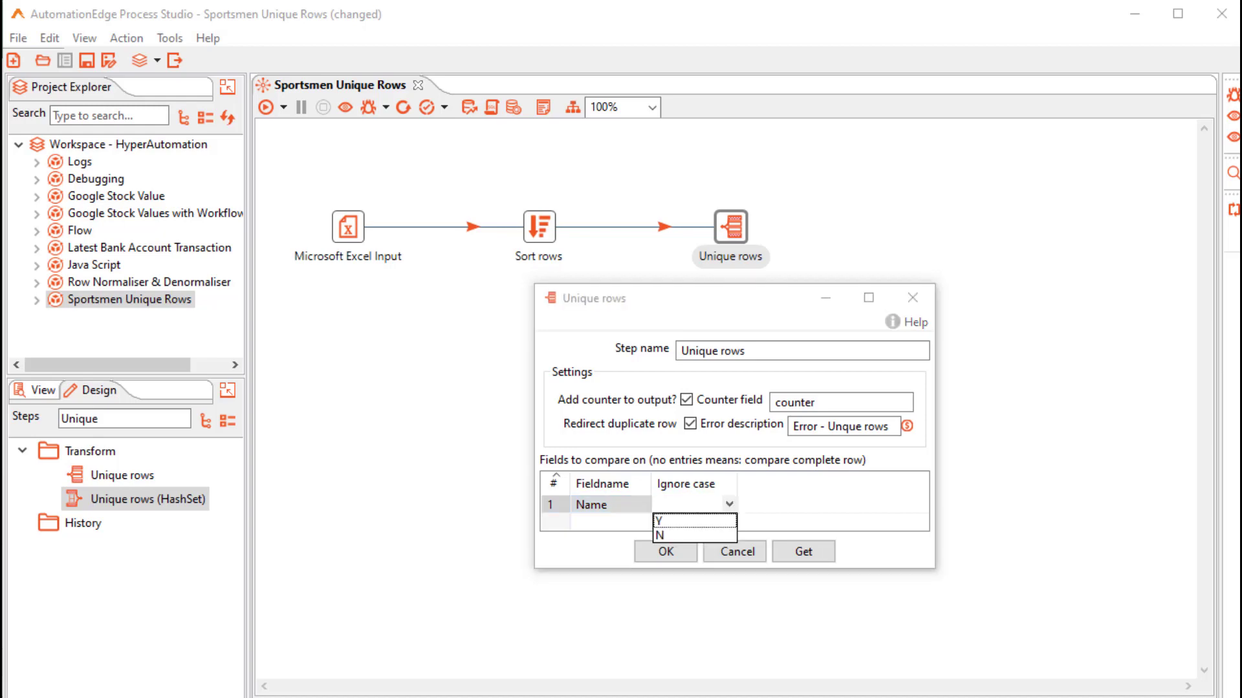
{"action": "left_click", "coordinate": [695, 521]}
{"action": "left_click", "coordinate": [666, 552]}
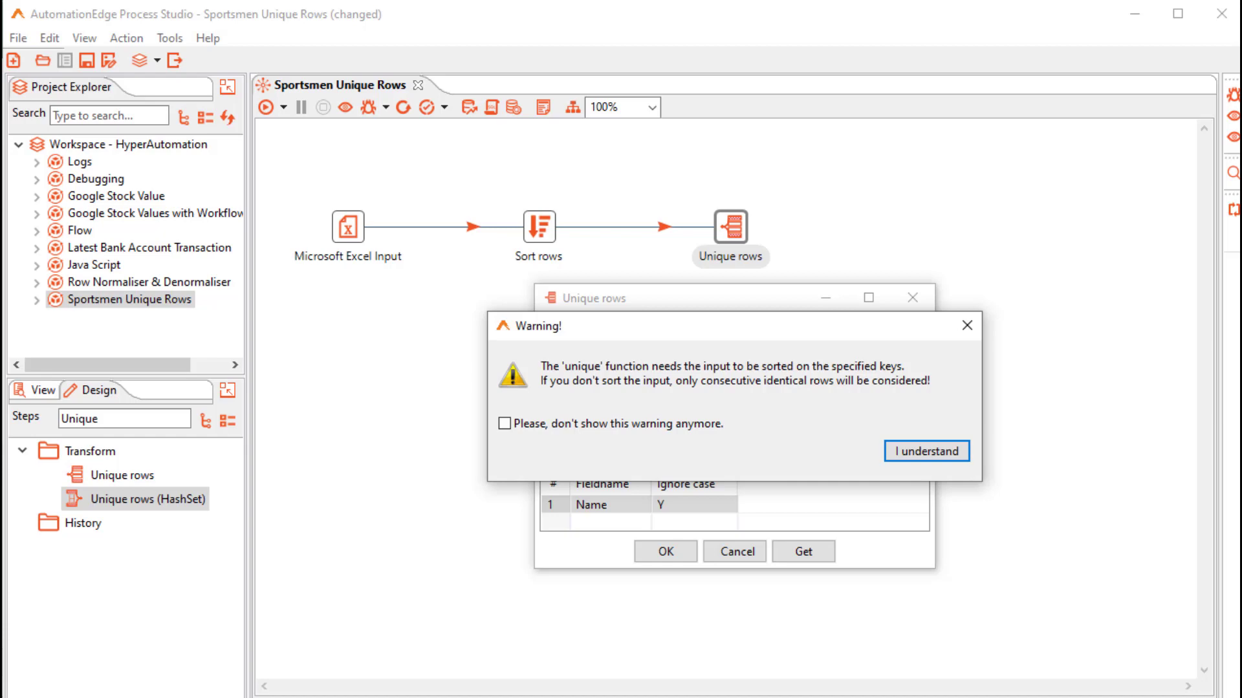
{"action": "key", "text": "Return"}
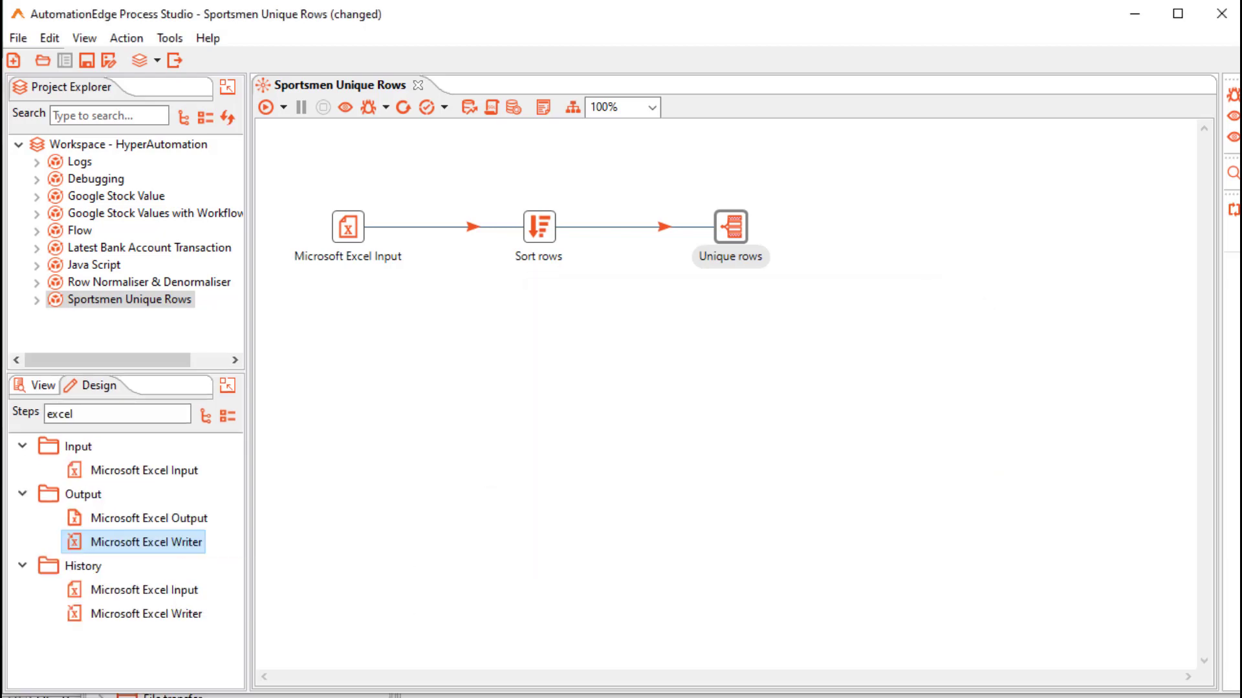
Add a Microsoft Excel Writer step after Unique rows and name it "Player First Competence"
{"action": "double_click", "coordinate": [146, 542]}
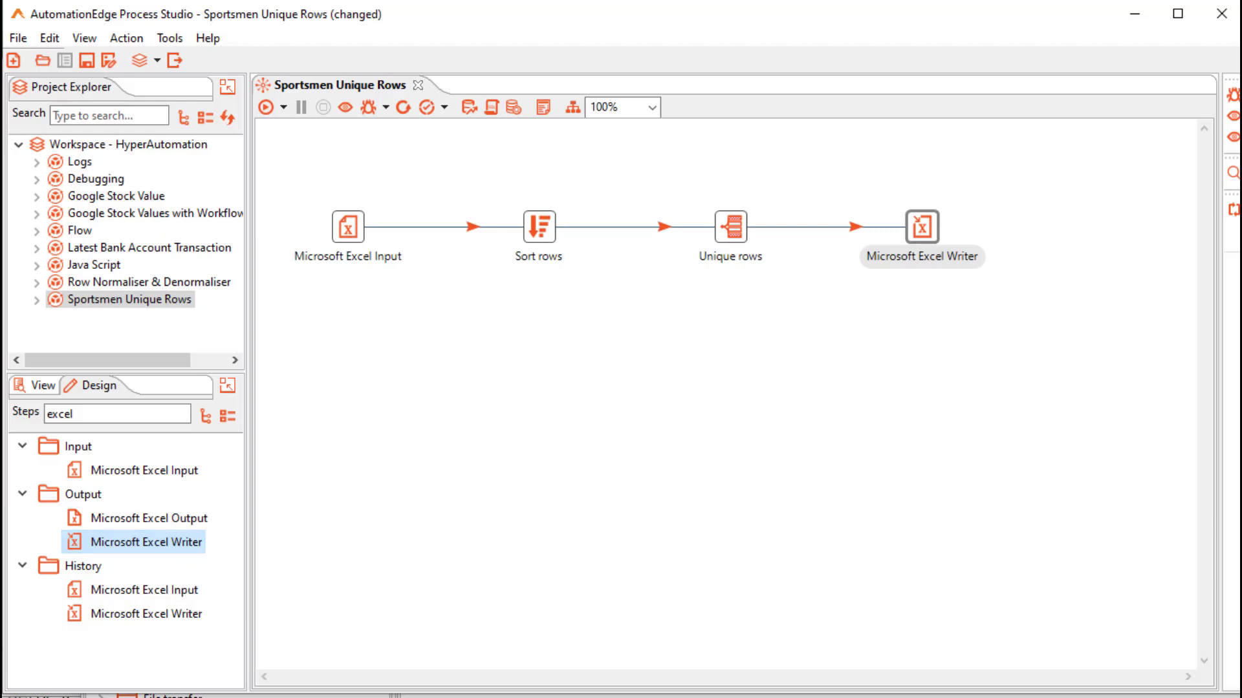
{"action": "double_click", "coordinate": [922, 227]}
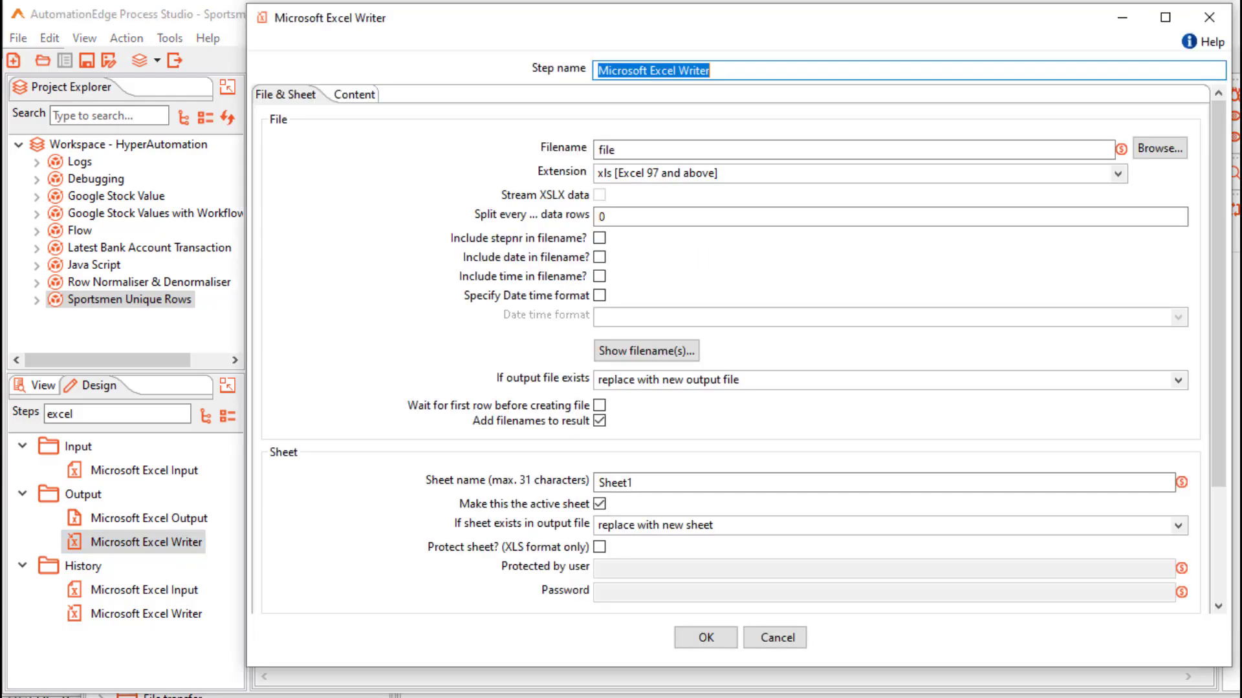
{"action": "type", "text": "Pla"}
{"action": "type", "text": "yer First Competenc"}
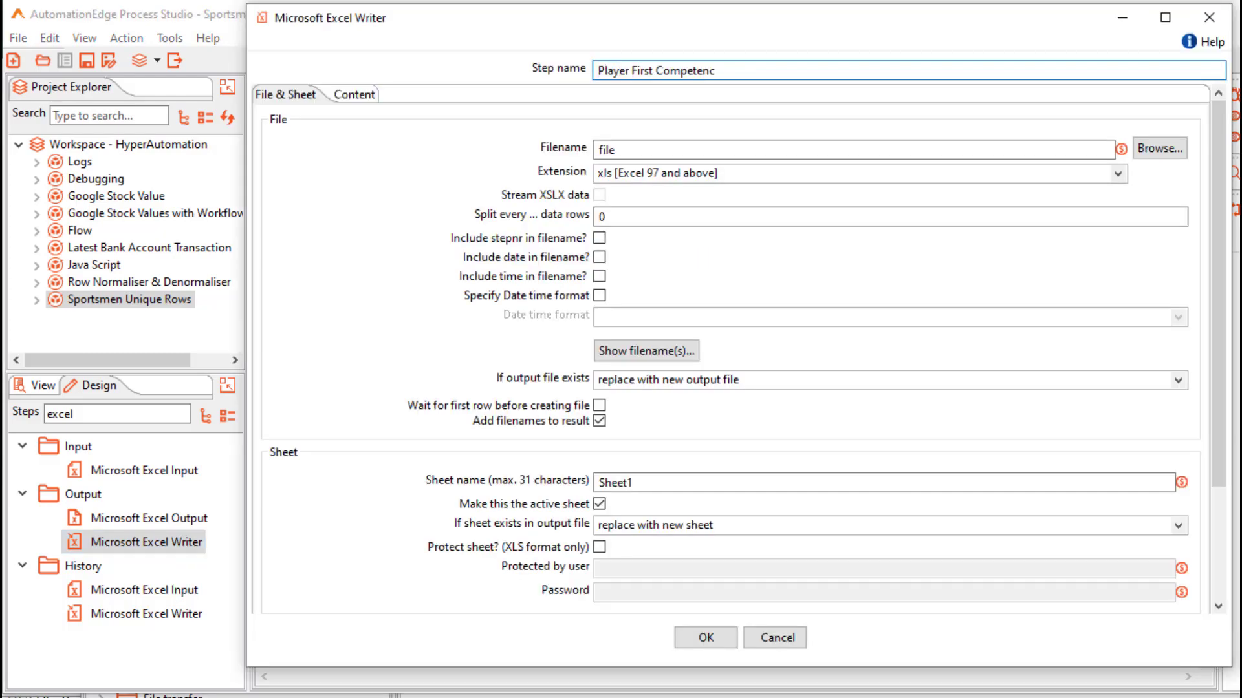
{"action": "type", "text": "e"}
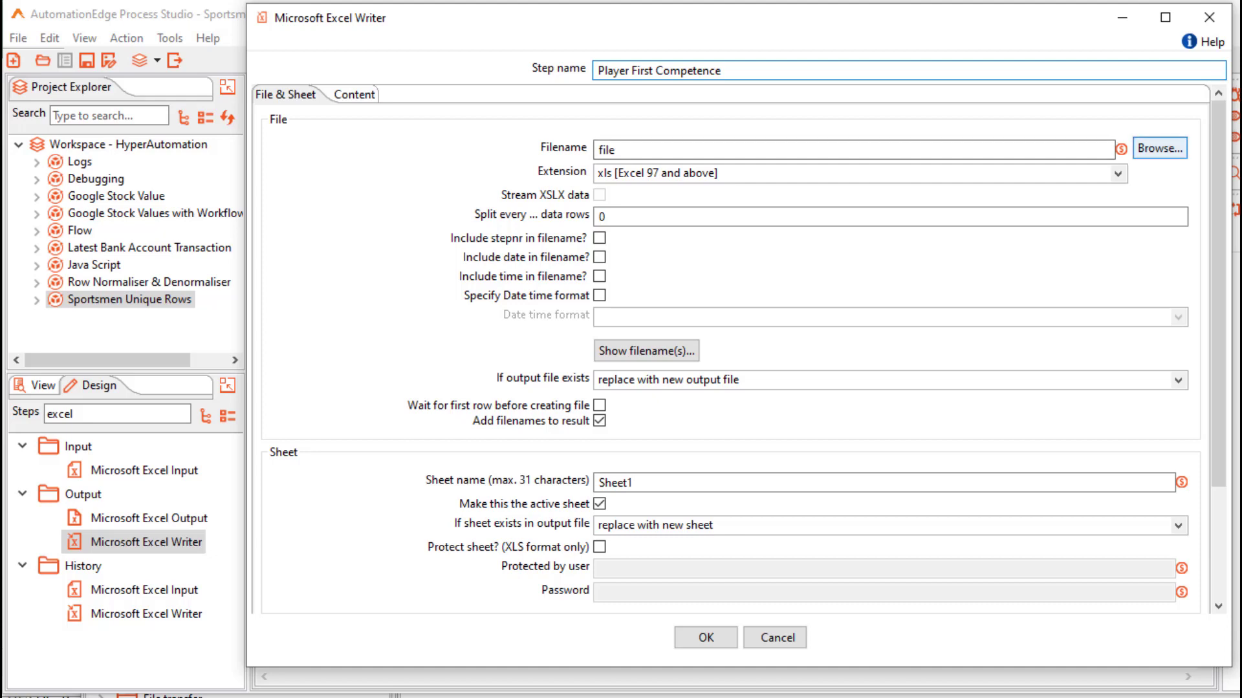
Set the writer's output file to "Player First Competence" in the project's Output folder, without the .xls extension in the filename
{"action": "left_click", "coordinate": [1159, 148]}
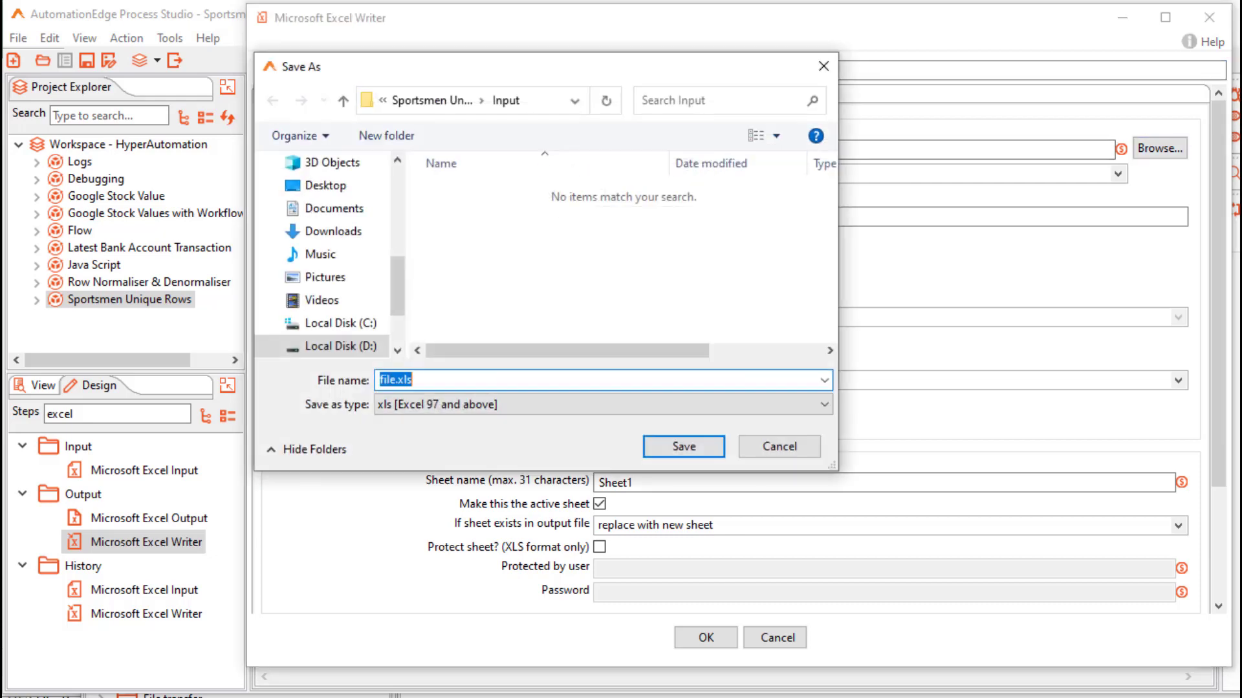
{"action": "left_click", "coordinate": [414, 380]}
{"action": "left_click_drag", "start_coordinate": [379, 380], "coordinate": [395, 380]}
{"action": "type", "text": "Player First Competence"}
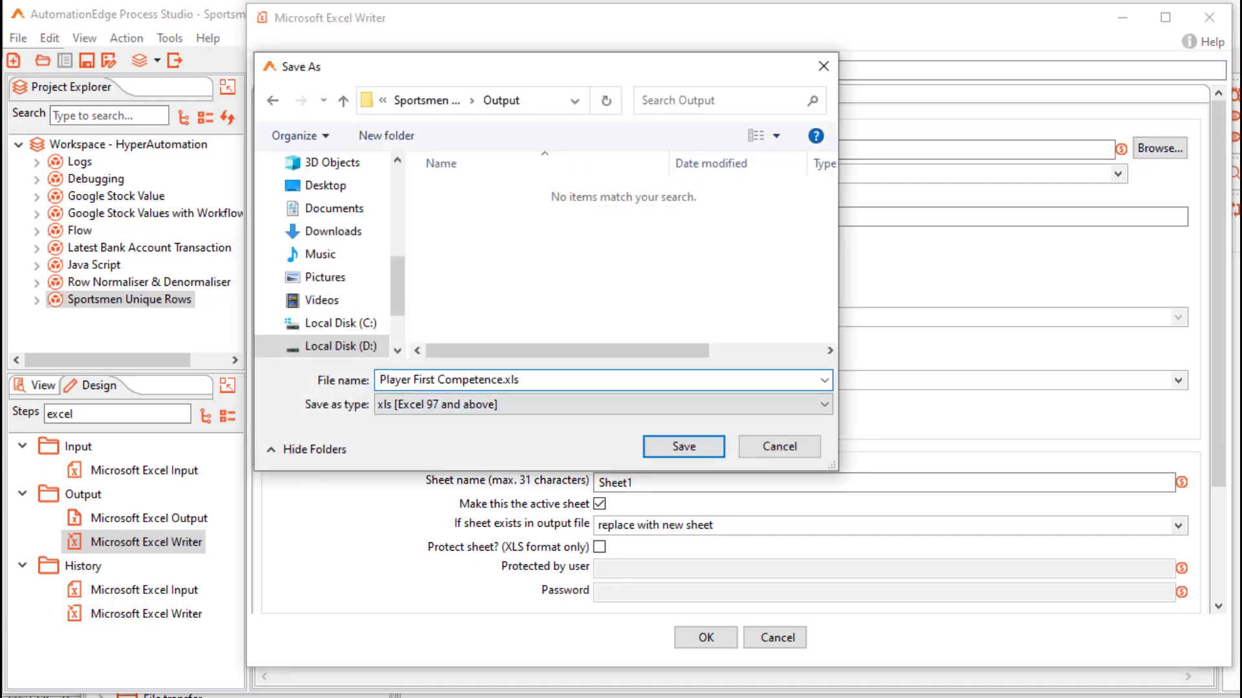
{"action": "key", "text": "Return"}
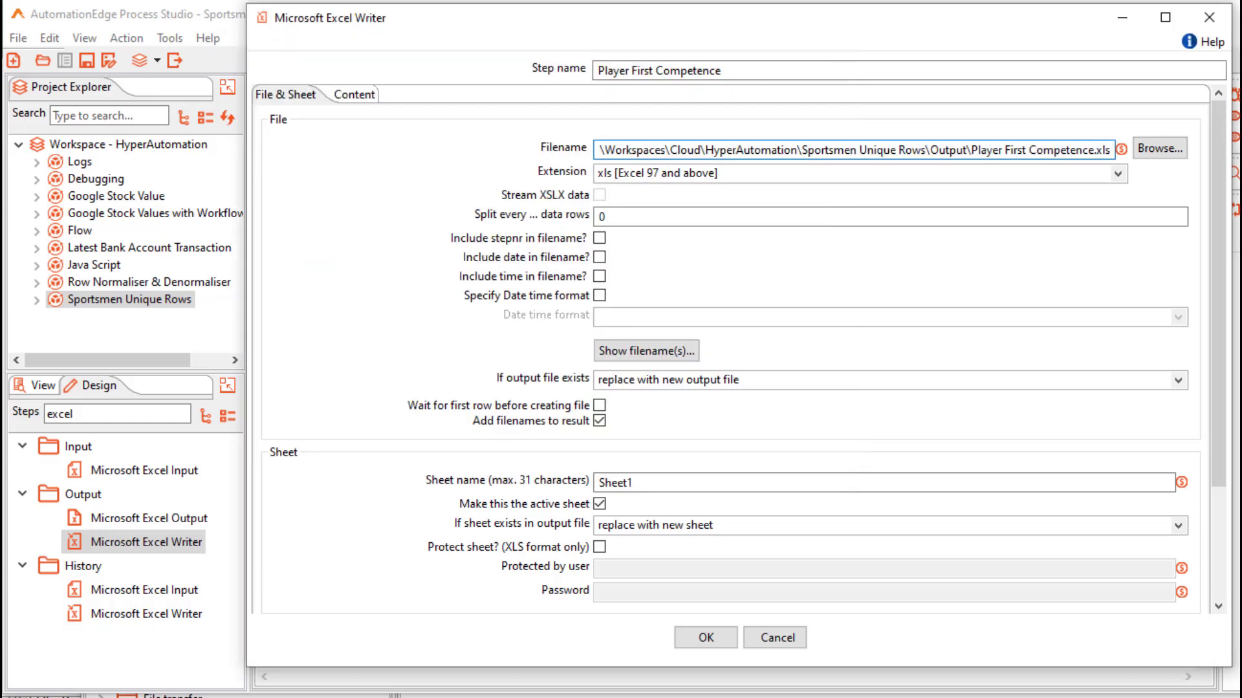
{"action": "key", "text": "BackSpace"}
{"action": "key", "text": "BackSpace"}
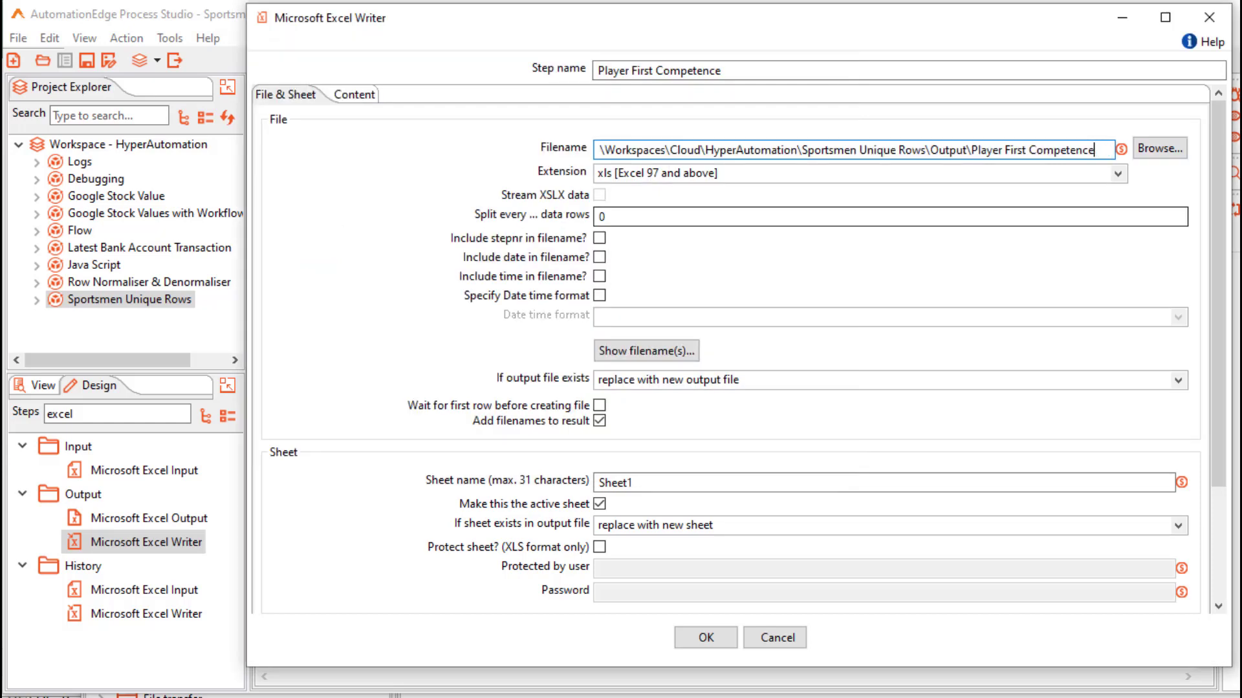
Set the writer's extension to xlsx [Excel 2007 and above] and get its output fields
{"action": "left_click", "coordinate": [1118, 173]}
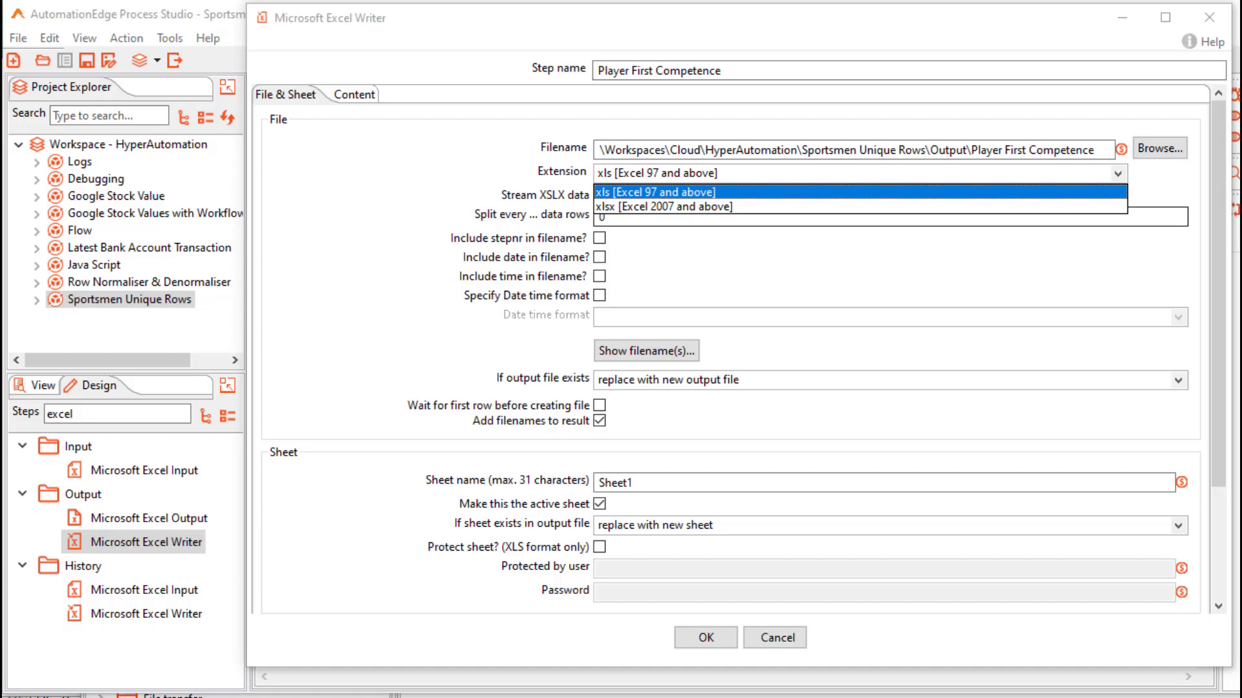
{"action": "left_click", "coordinate": [665, 207]}
{"action": "left_click", "coordinate": [354, 94]}
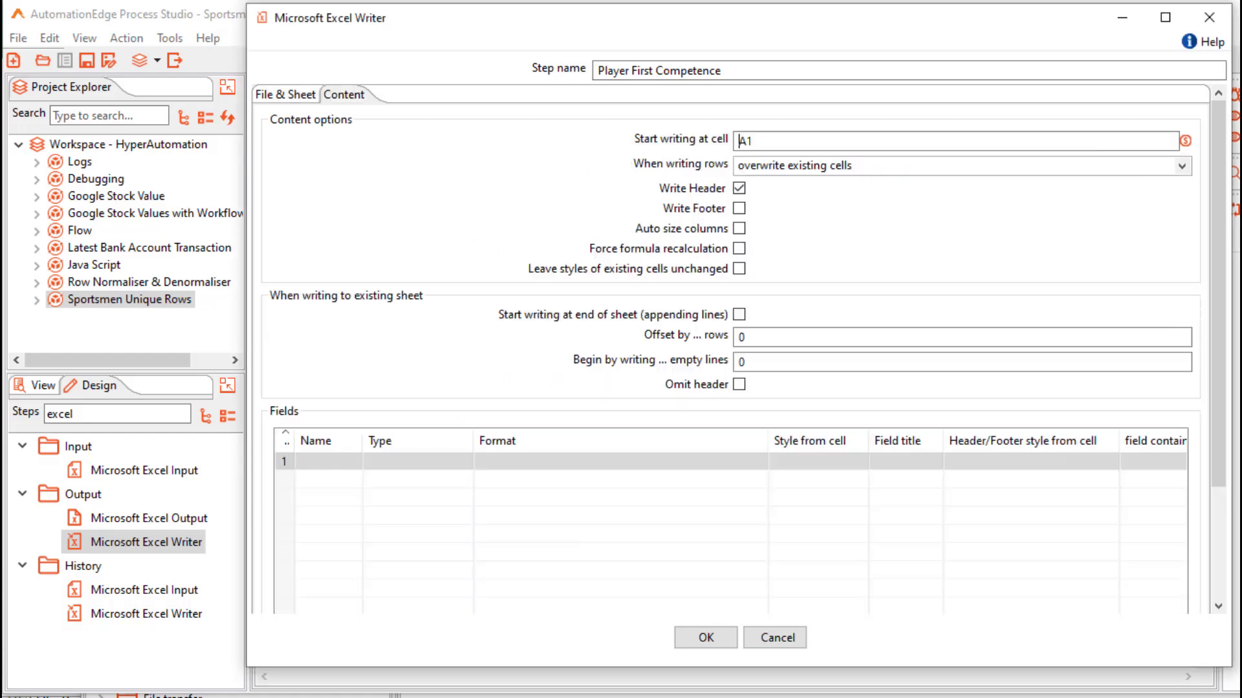
{"action": "scroll", "coordinate": [678, 453], "scroll_direction": "down", "scroll_amount": 3}
{"action": "left_click", "coordinate": [678, 584]}
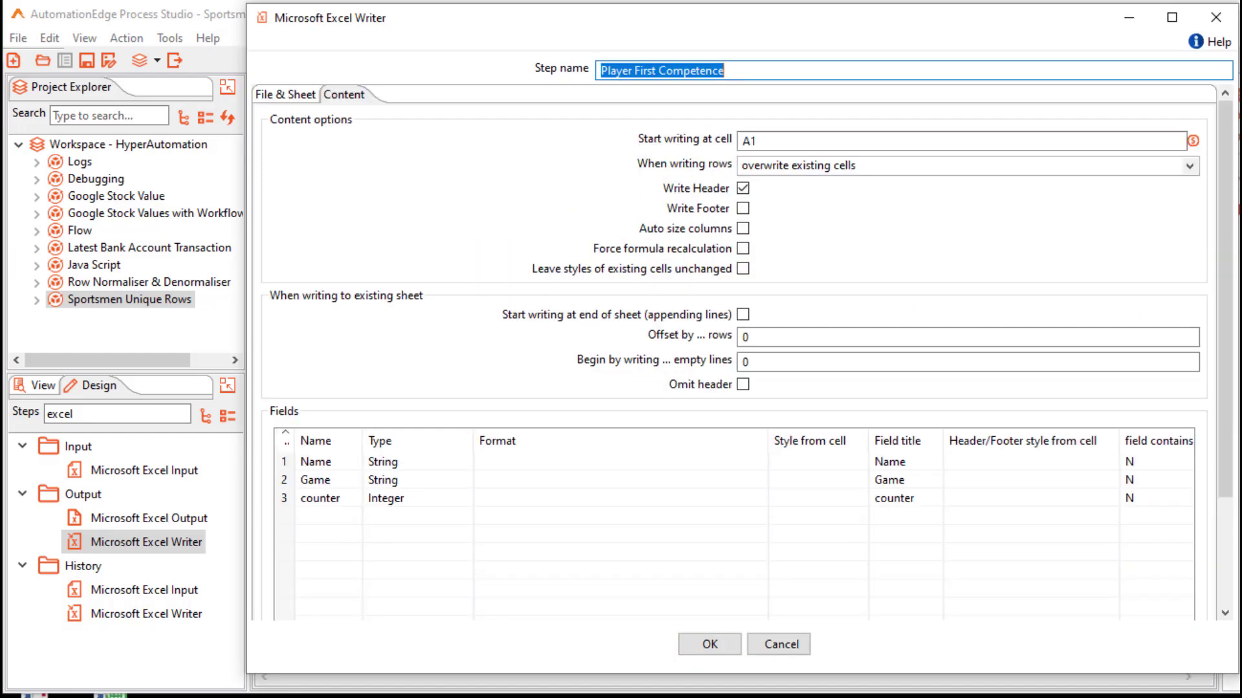
Replace the folder path before \Output in the writer's filename with the Internal.Entry.Current.Directory variable and accept the settings
{"action": "left_click", "coordinate": [285, 95]}
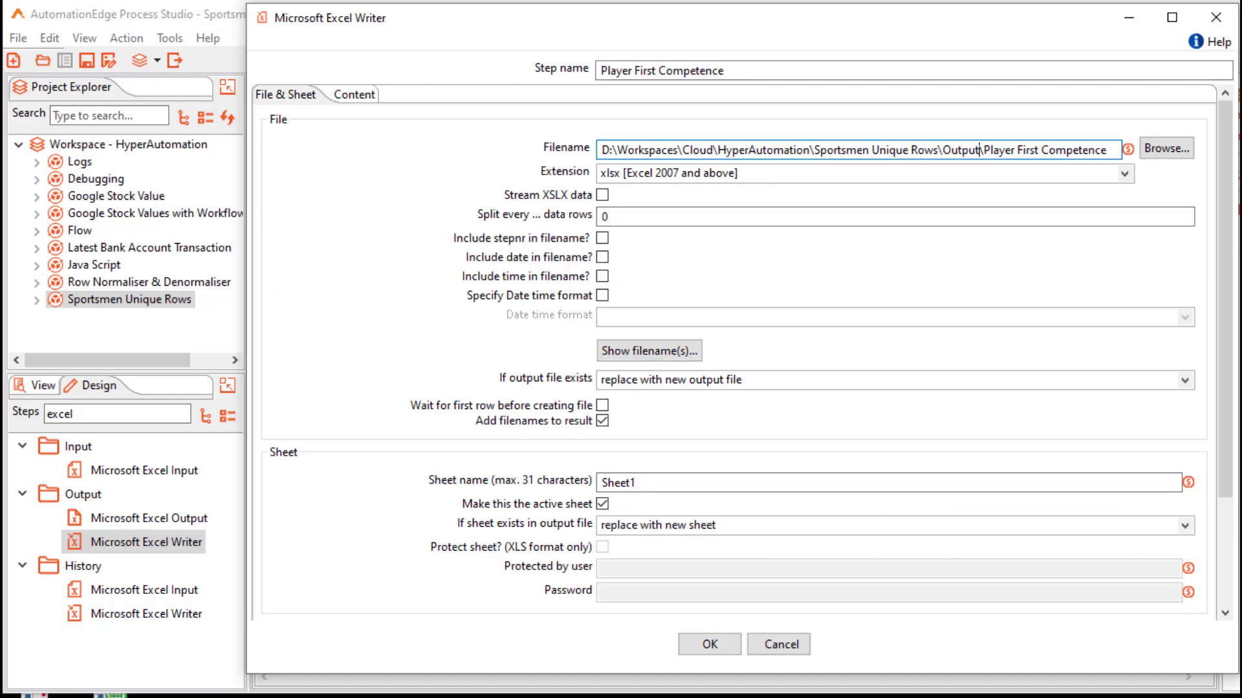
{"action": "left_click_drag", "start_coordinate": [939, 150], "coordinate": [602, 150]}
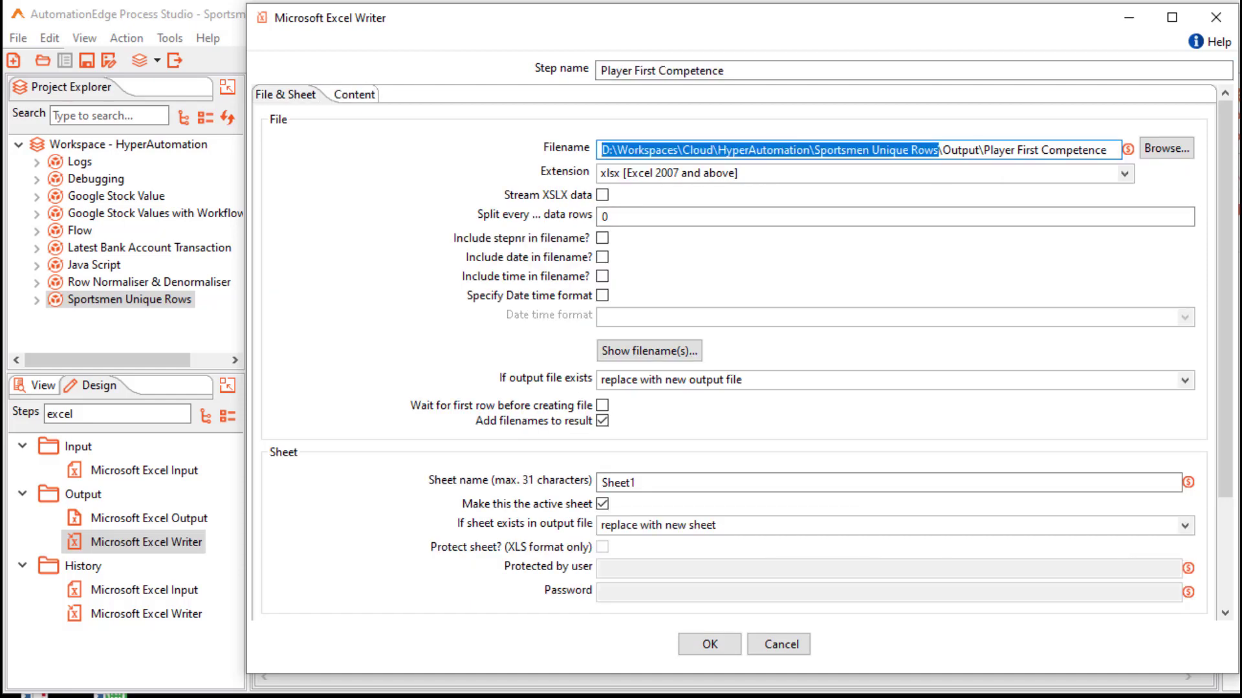
{"action": "key", "text": "BackSpace"}
{"action": "key", "text": "ctrl+space"}
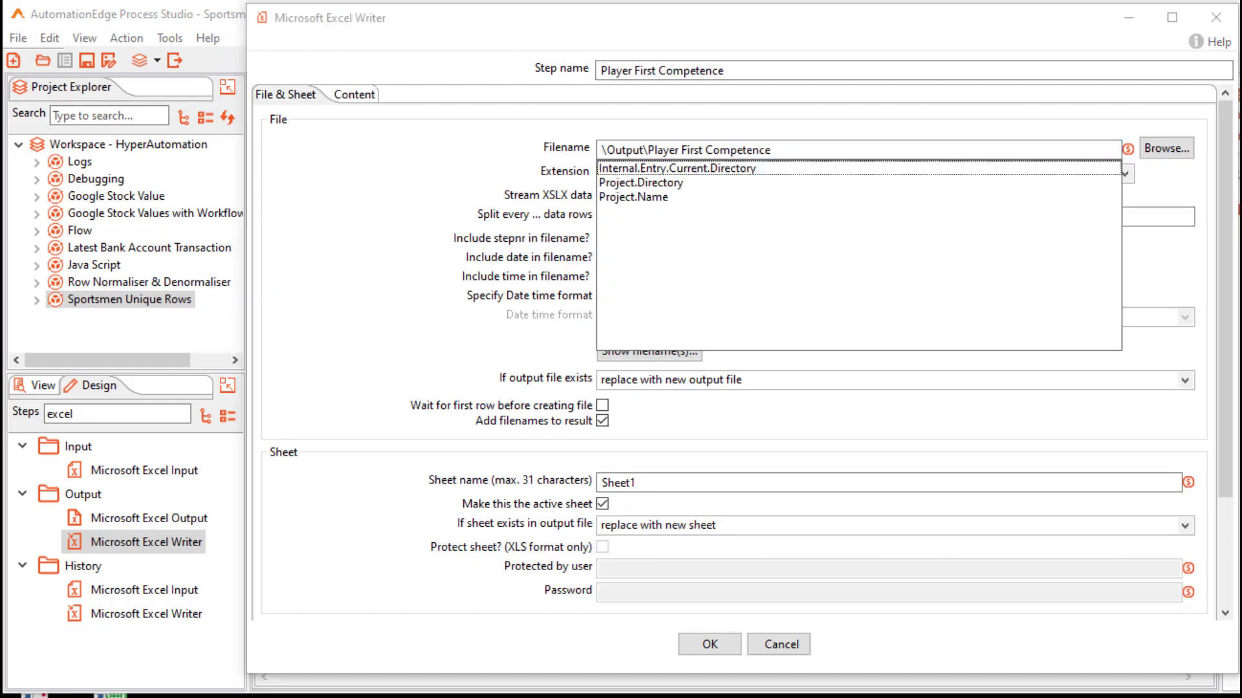
{"action": "key", "text": "Return"}
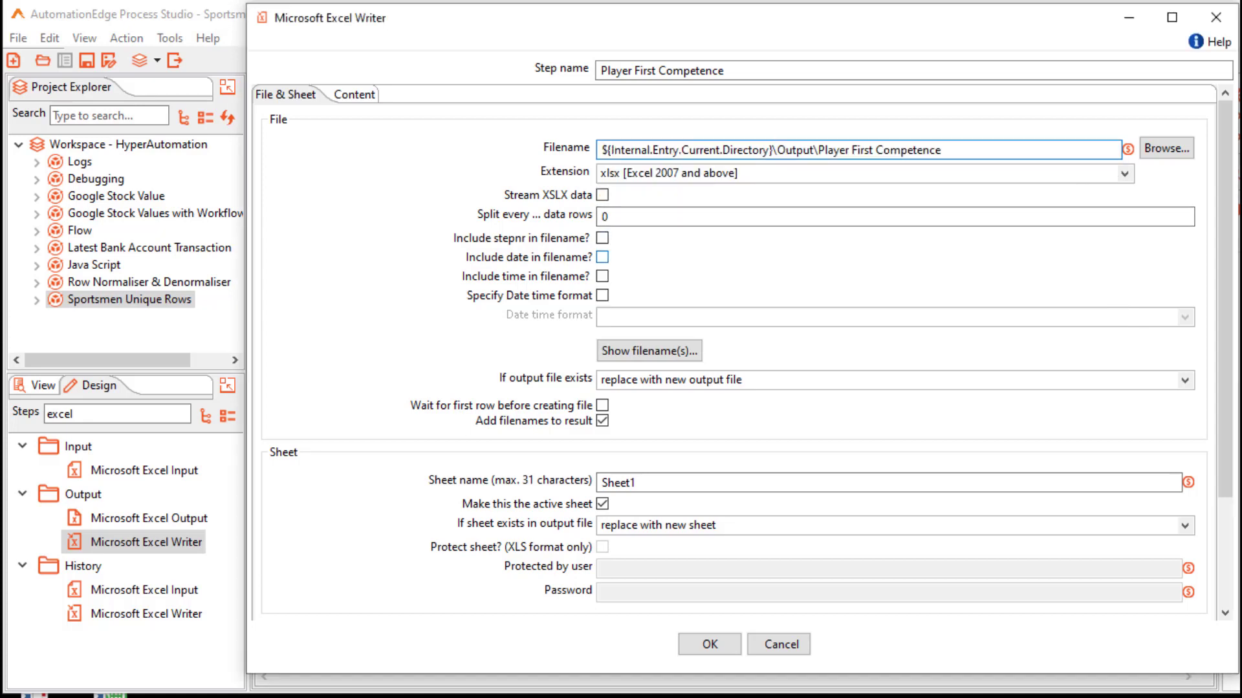
{"action": "key", "text": "Return"}
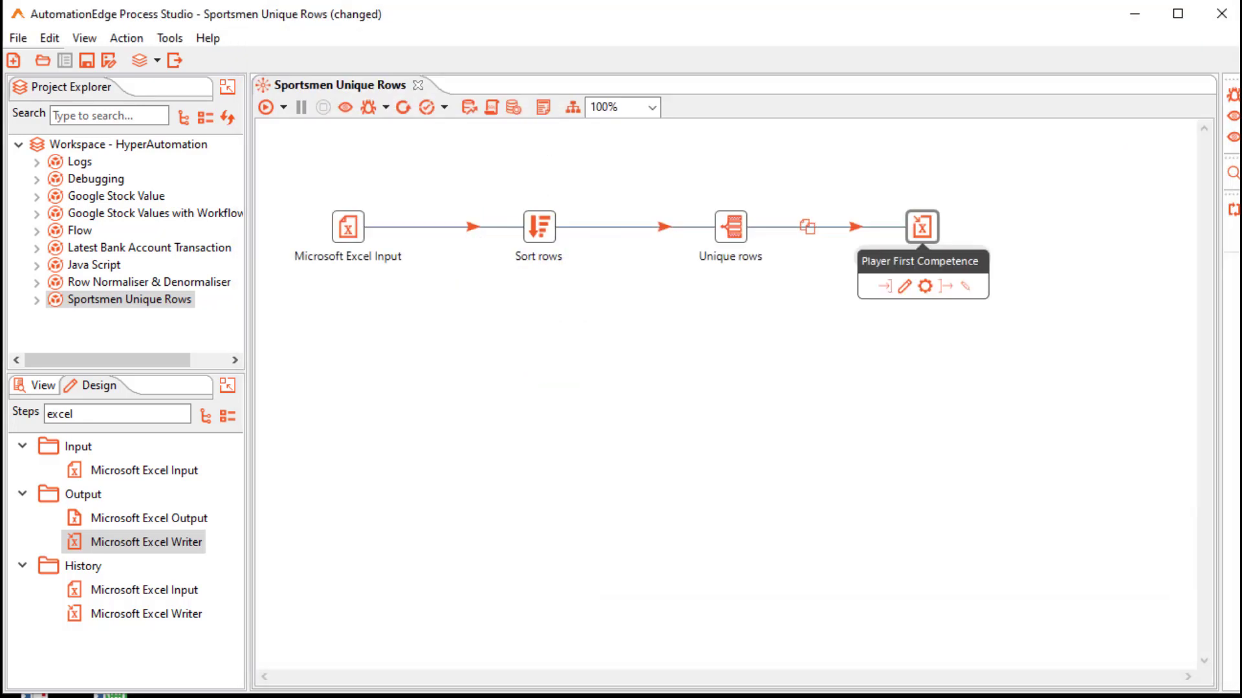
Paste a copy of the Player First Competence writer, place it below the original, and name it "Player Next Competencies"
{"action": "key", "text": "ctrl+v"}
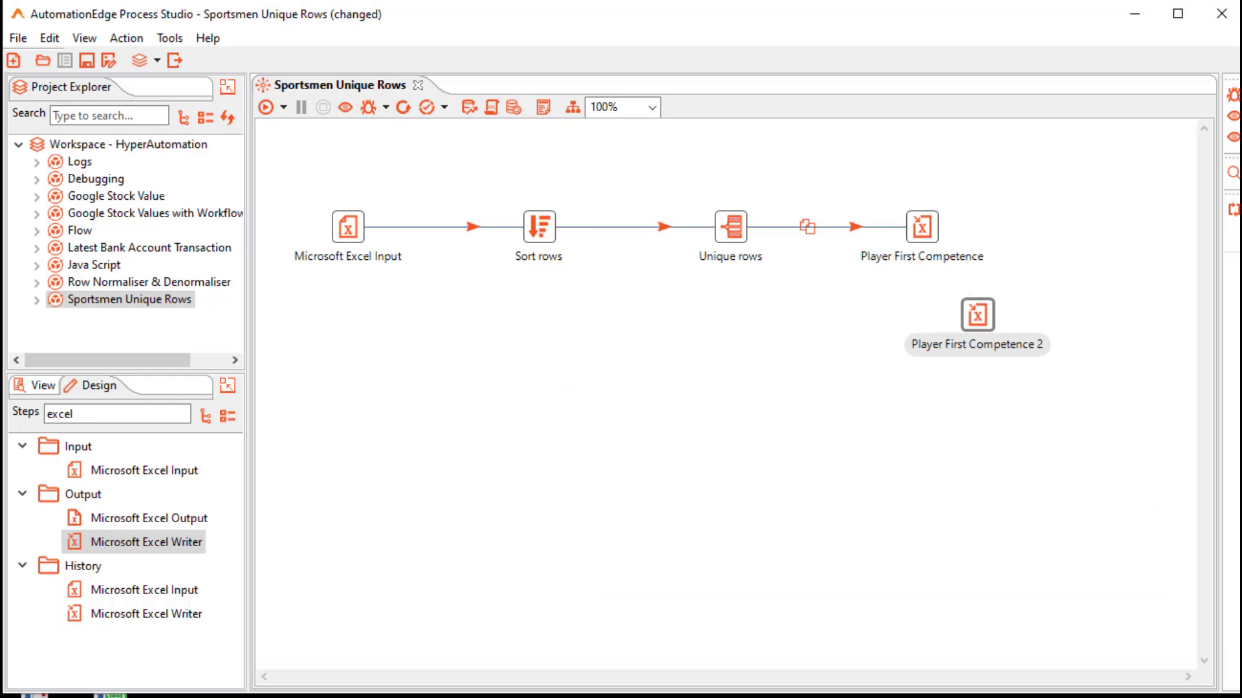
{"action": "left_click_drag", "start_coordinate": [978, 314], "coordinate": [914, 335]}
{"action": "double_click", "coordinate": [914, 334]}
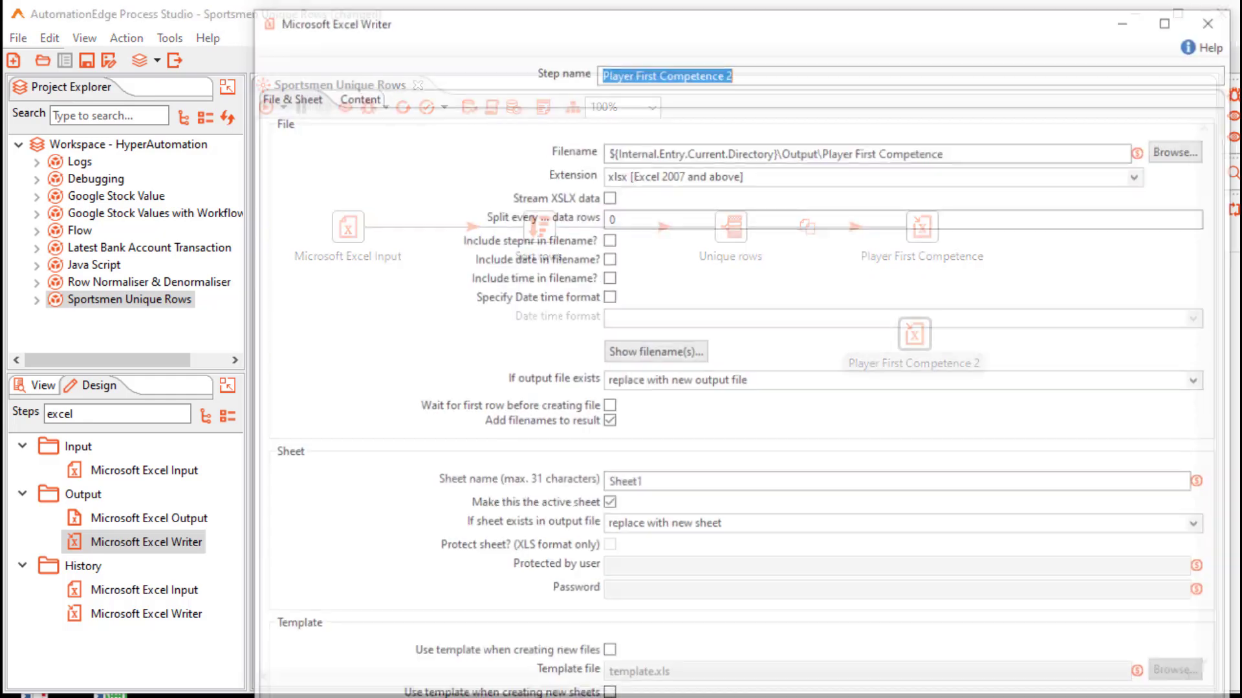
{"action": "double_click", "coordinate": [645, 71]}
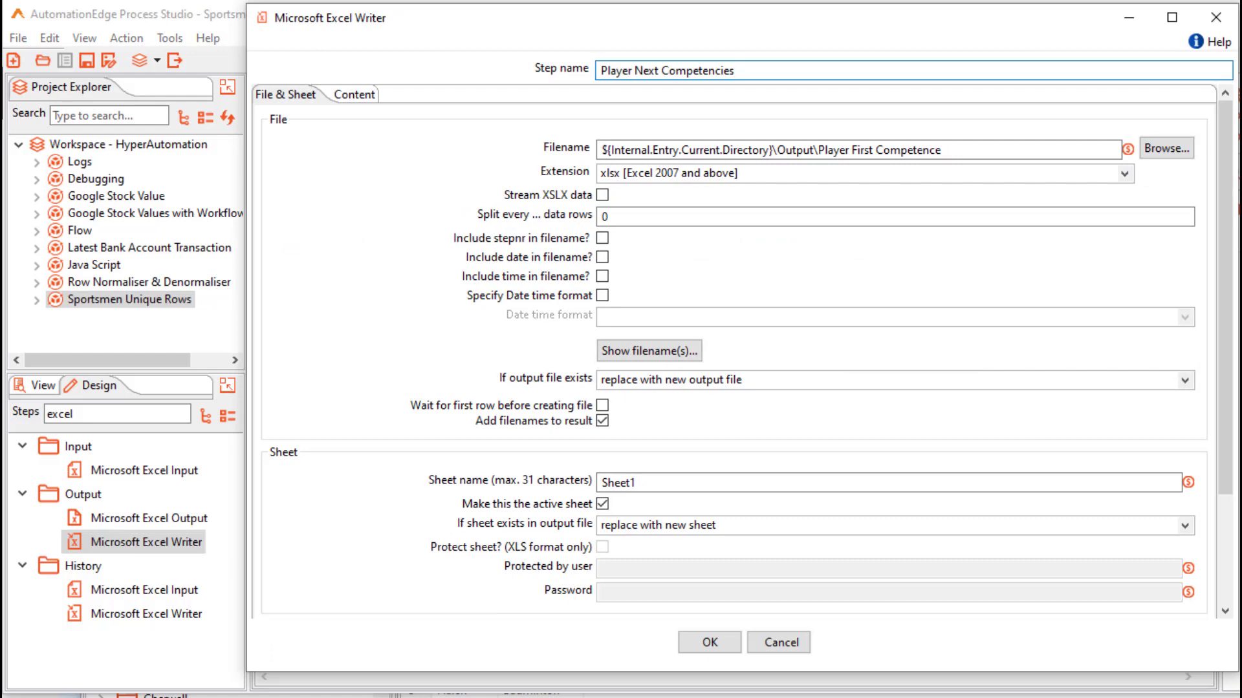
Change the copied writer's output filename to "Player Next Competencies" in the Output folder and accept the settings
{"action": "key", "text": "ctrl+a"}
{"action": "key", "text": "ctrl+c"}
{"action": "left_click_drag", "start_coordinate": [818, 150], "coordinate": [942, 150]}
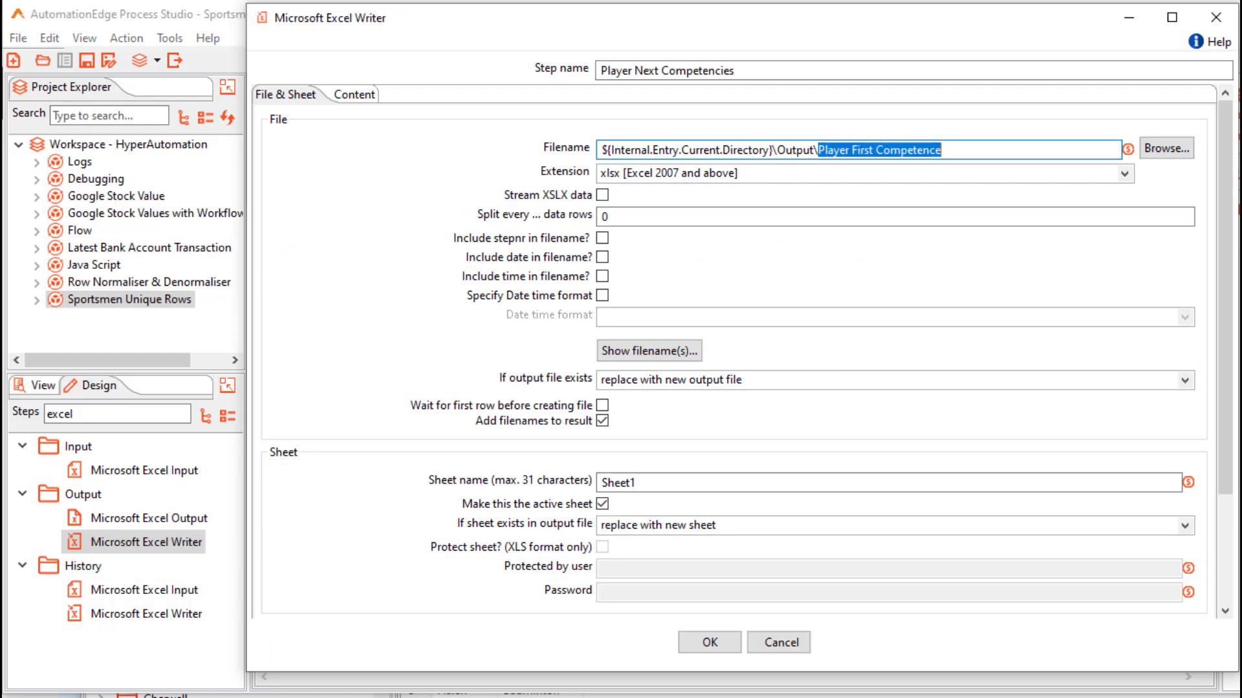
{"action": "key", "text": "ctrl+v"}
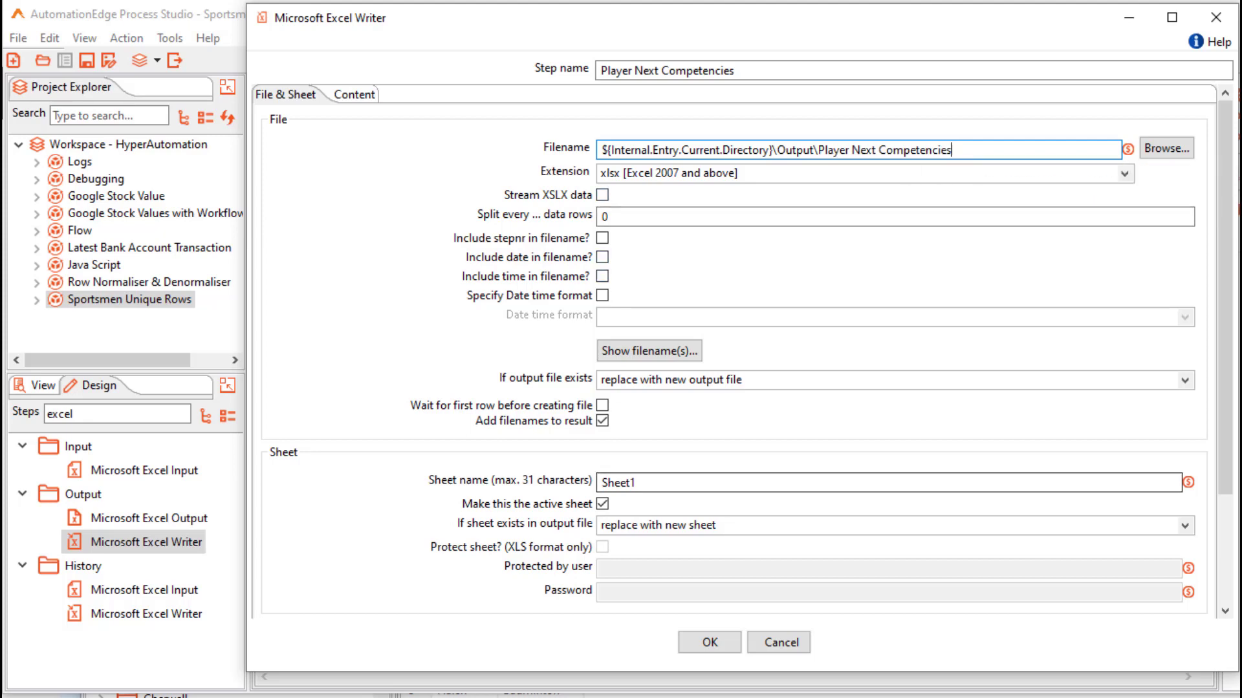
{"action": "left_click", "coordinate": [709, 642]}
{"action": "key", "text": "Escape"}
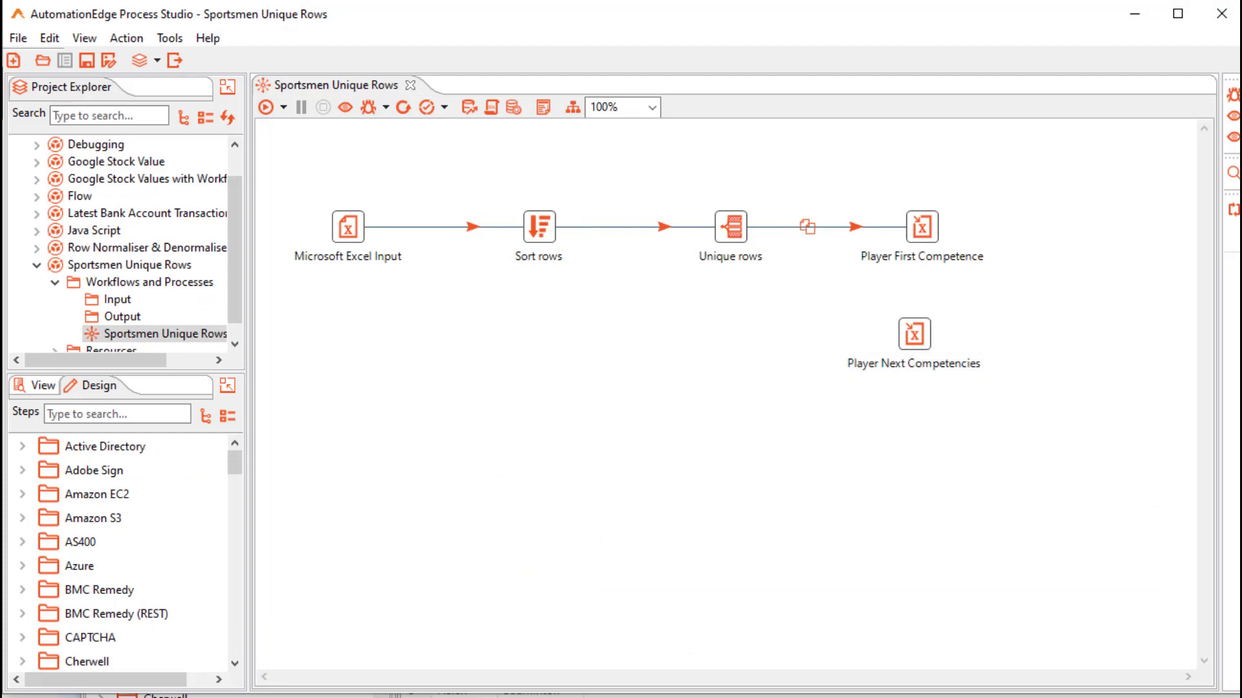
Enable error handling on Unique rows with the error descriptions fieldname "Error Description"
{"action": "right_click", "coordinate": [733, 228]}
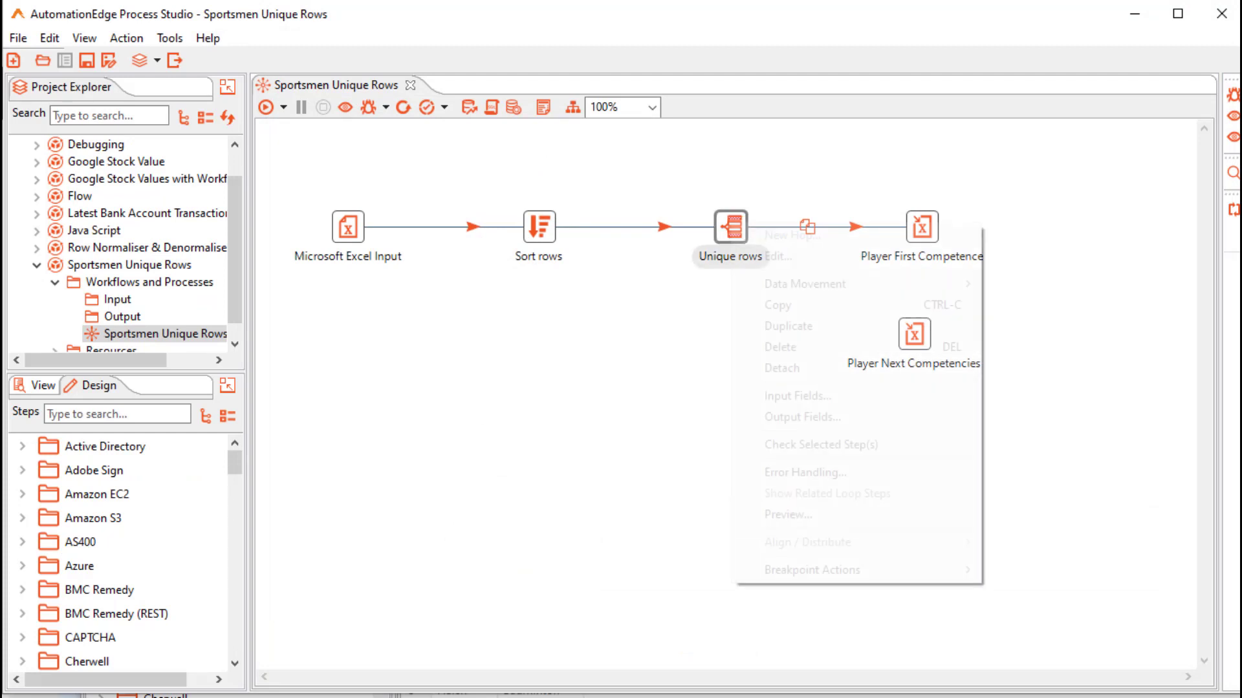
{"action": "right_click", "coordinate": [731, 235]}
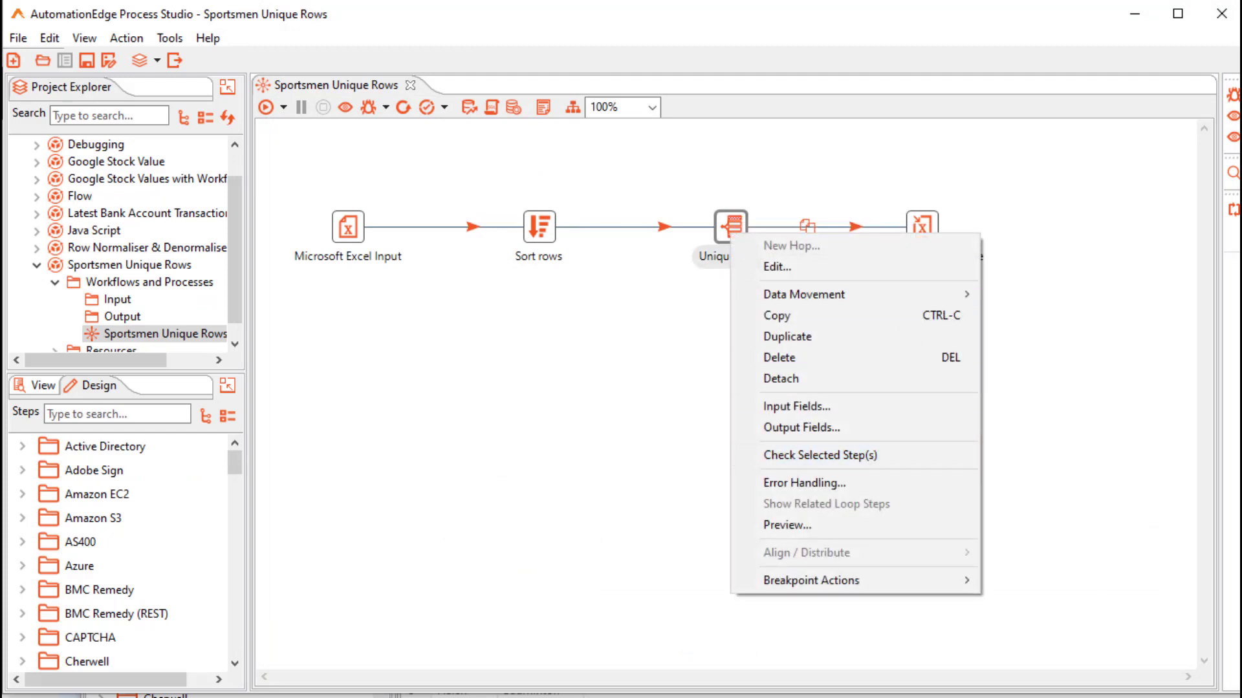
{"action": "left_click", "coordinate": [804, 483]}
{"action": "left_click", "coordinate": [776, 414]}
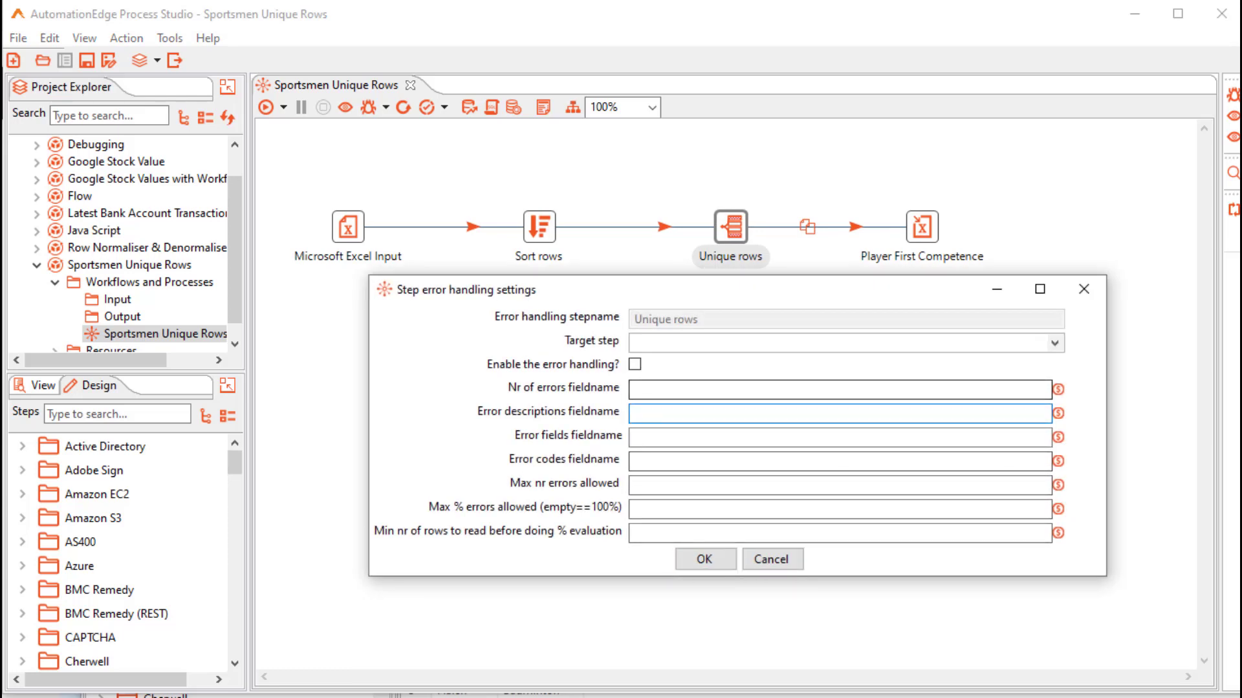
{"action": "left_click", "coordinate": [635, 364]}
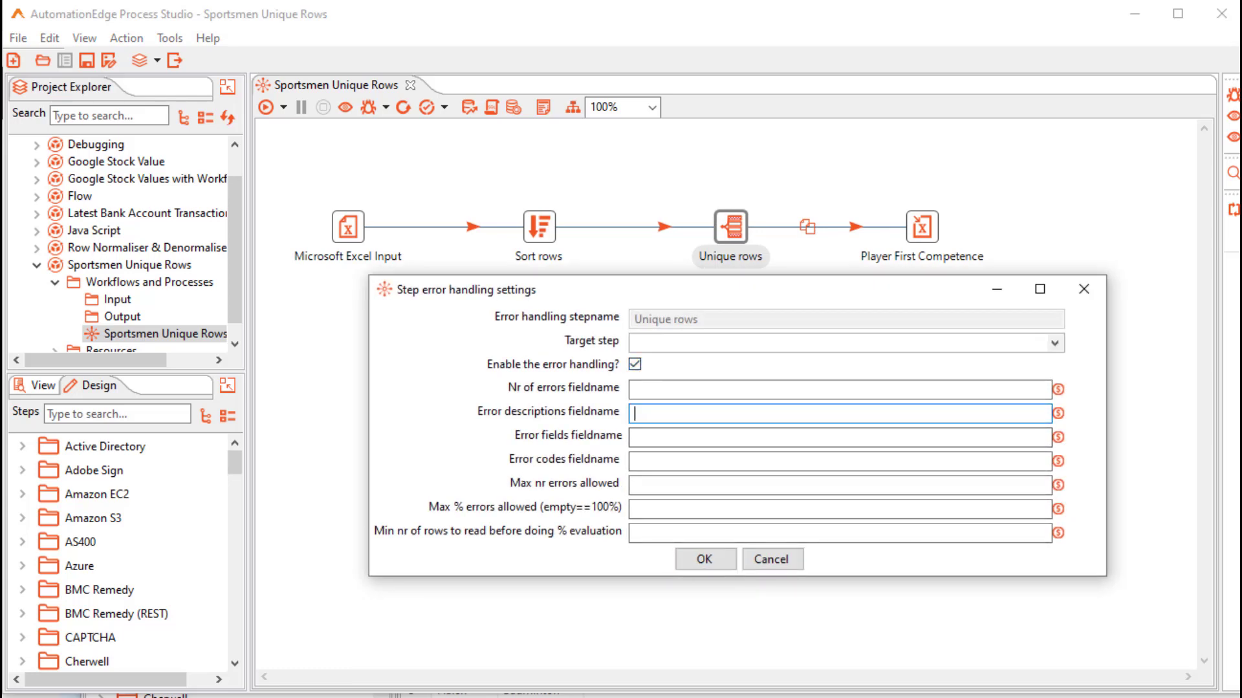
{"action": "type", "text": "Error Description"}
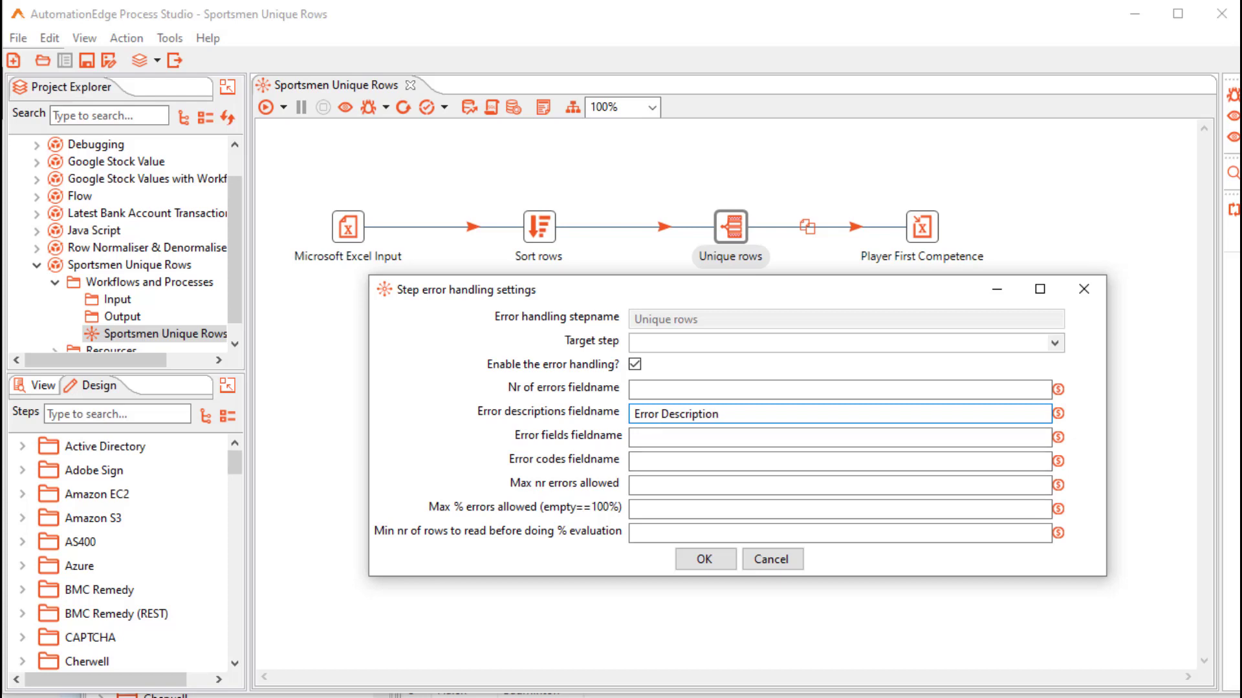
{"action": "left_click", "coordinate": [704, 559]}
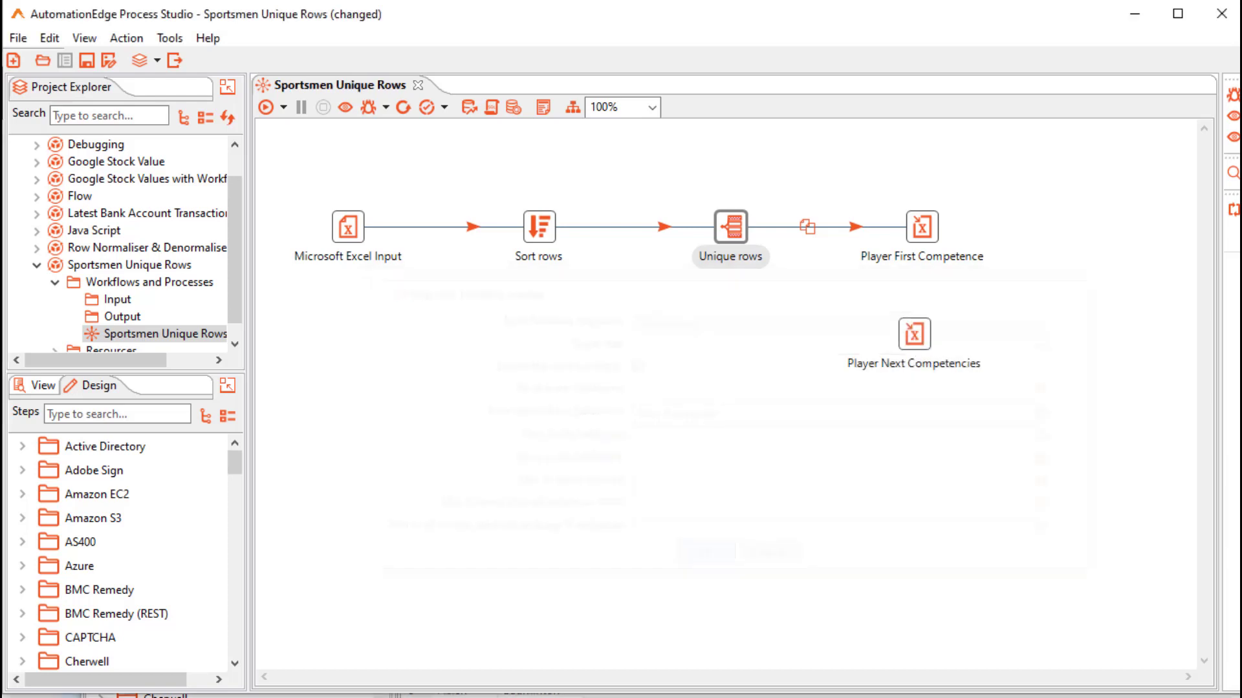
Connect Unique rows to Player Next Competencies as the error handling hop, choose to copy rows, and save the workflow
{"action": "mouse_move", "coordinate": [731, 228]}
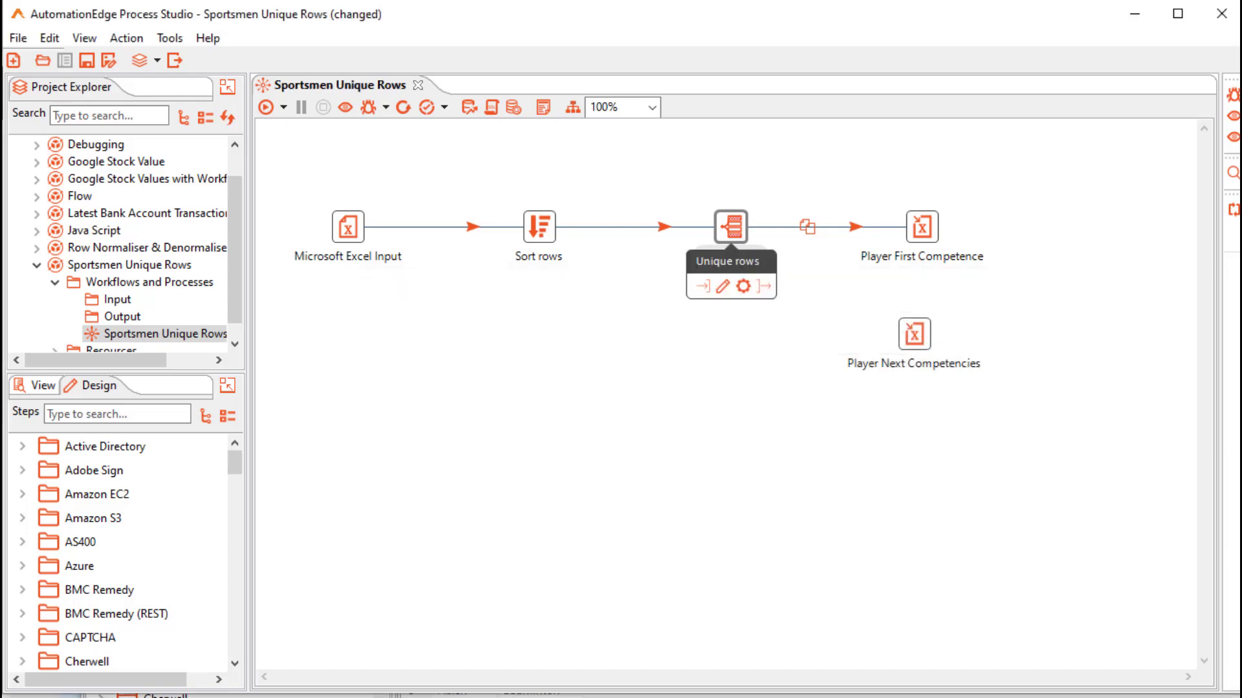
{"action": "left_click_drag", "start_coordinate": [764, 286], "coordinate": [913, 334]}
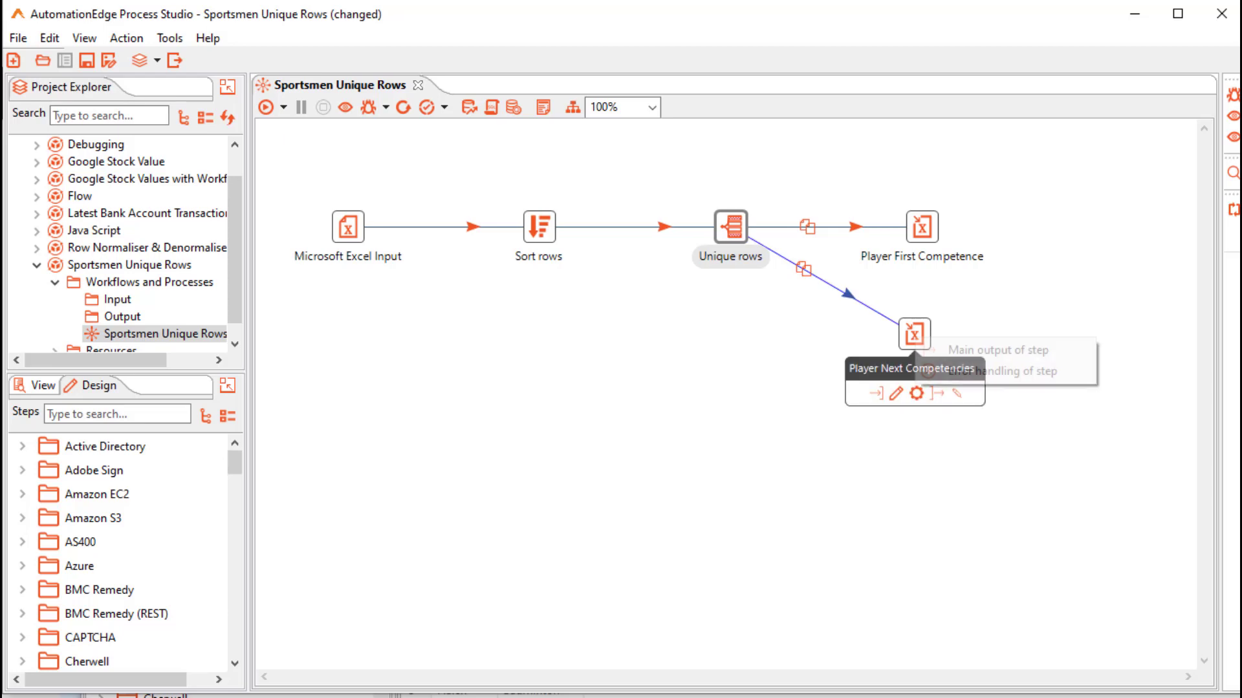
{"action": "left_click", "coordinate": [1002, 371]}
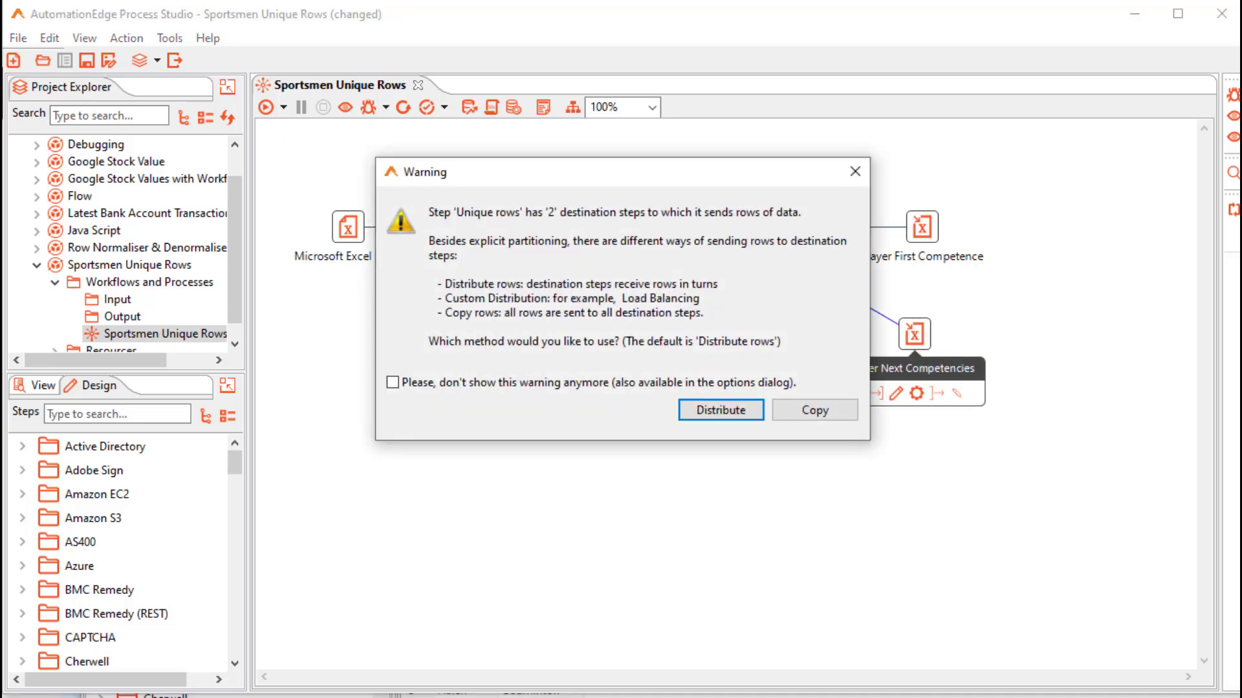
{"action": "left_click", "coordinate": [814, 409]}
{"action": "key", "text": "ctrl+s"}
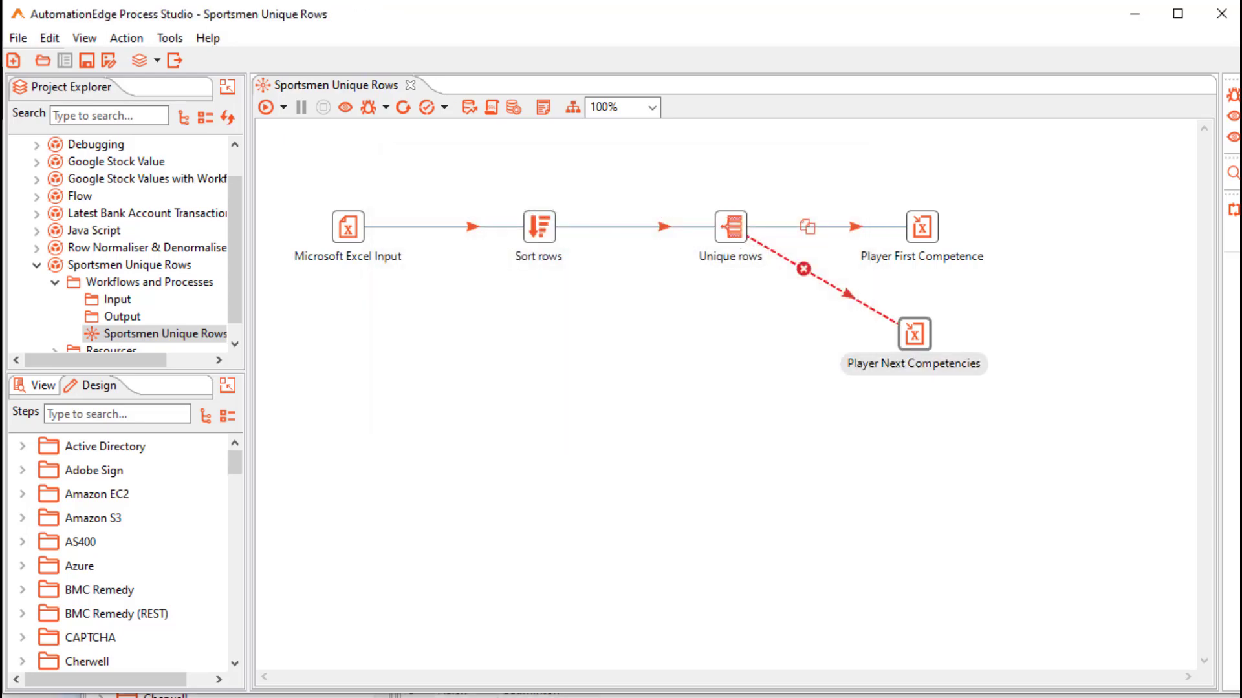
Get the output fields for the Player Next Competencies writer and accept the settings
{"action": "mouse_move", "coordinate": [914, 334]}
{"action": "double_click", "coordinate": [914, 334]}
{"action": "left_click", "coordinate": [344, 95]}
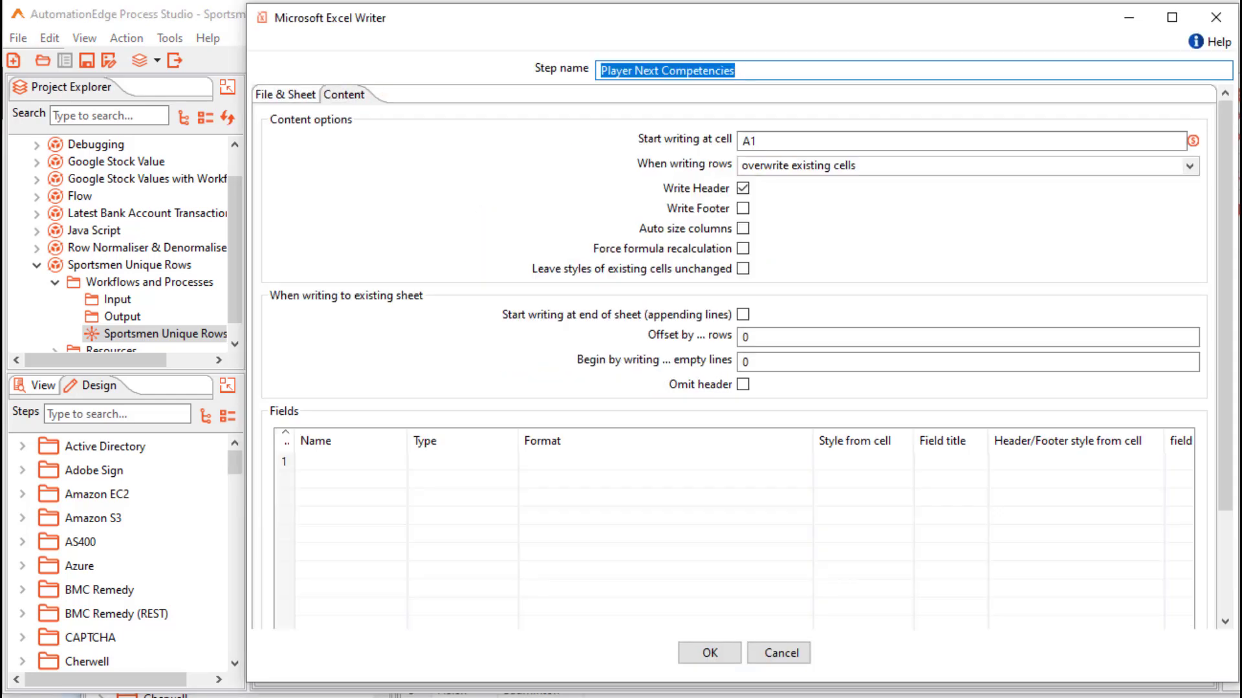
{"action": "scroll", "coordinate": [734, 388], "scroll_direction": "down", "scroll_amount": 3}
{"action": "left_click", "coordinate": [681, 600]}
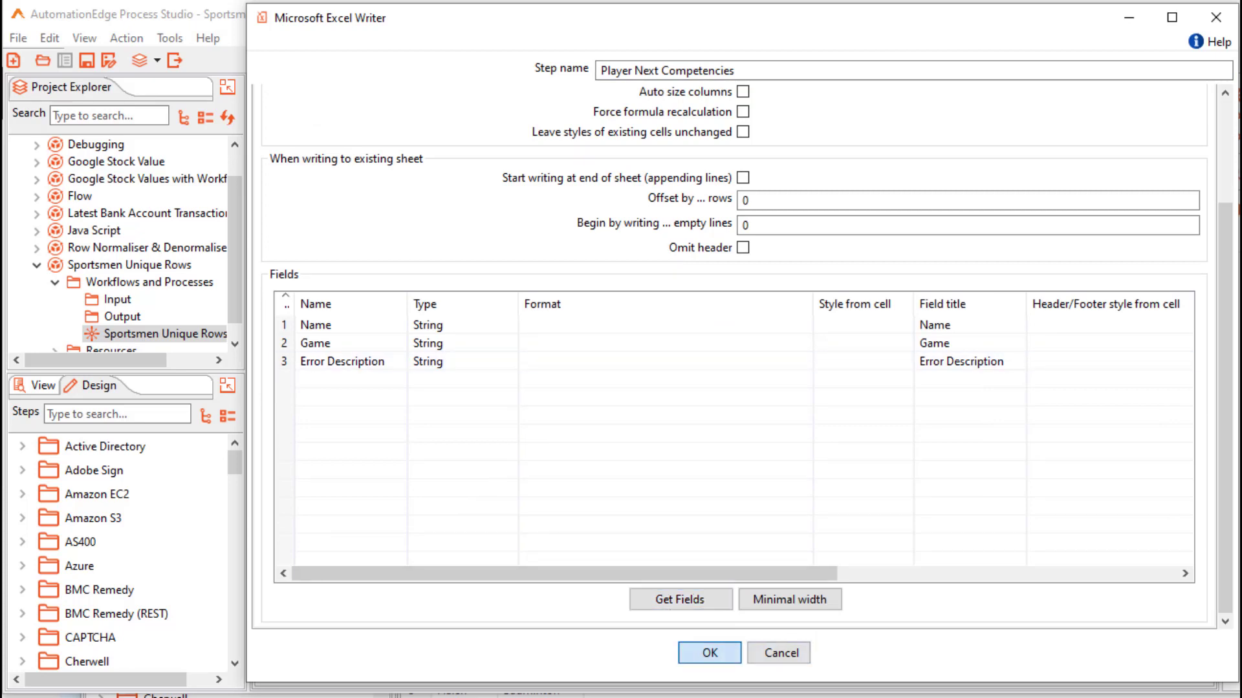
{"action": "left_click", "coordinate": [710, 653]}
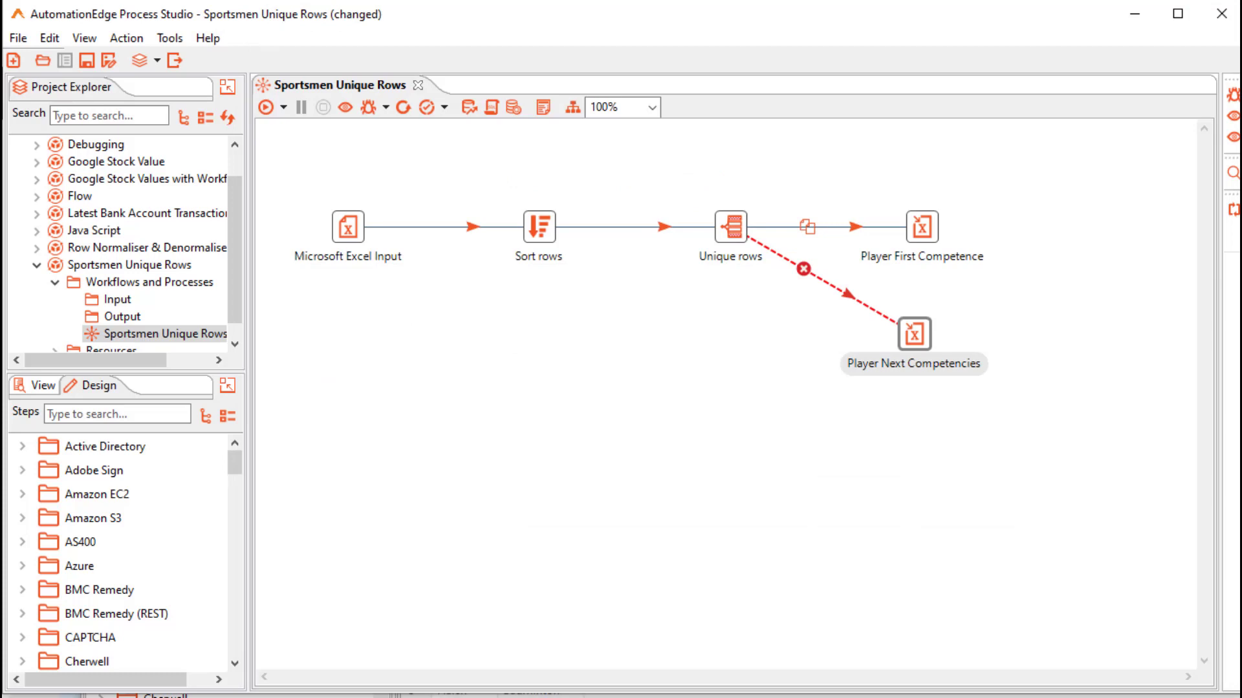
Run the workflow and examine the preview data of each step, from the Excel input through both writers
{"action": "left_click", "coordinate": [265, 106]}
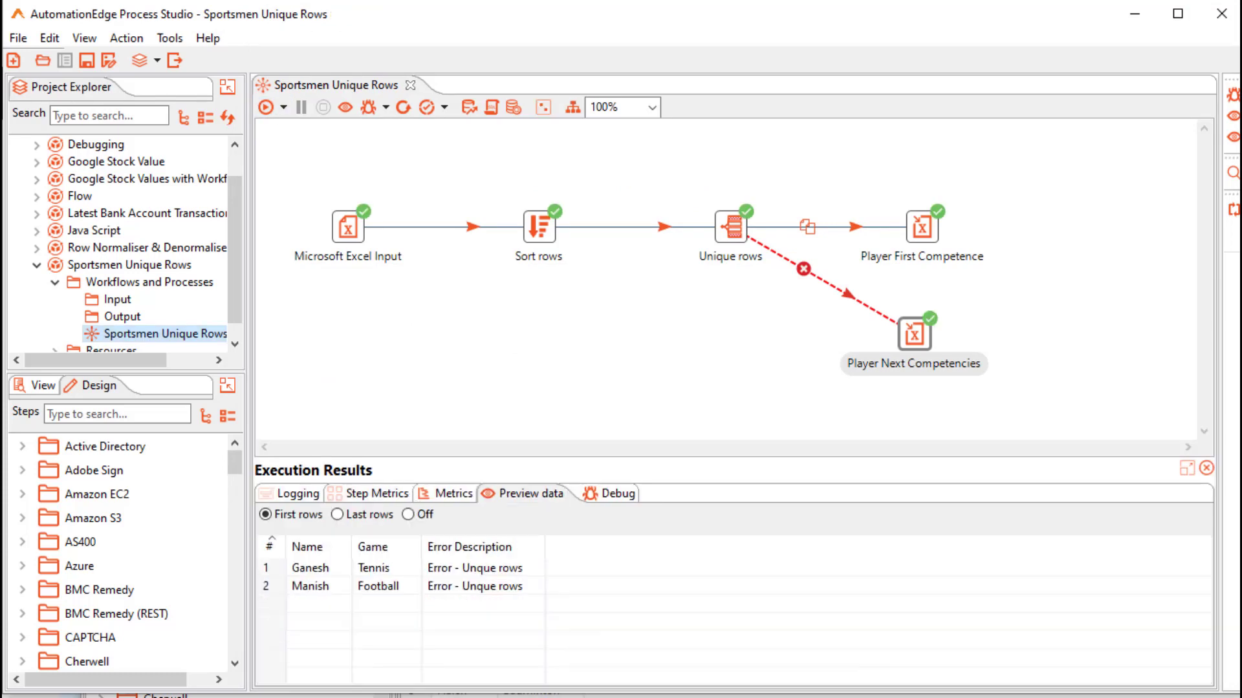
{"action": "left_click", "coordinate": [348, 227]}
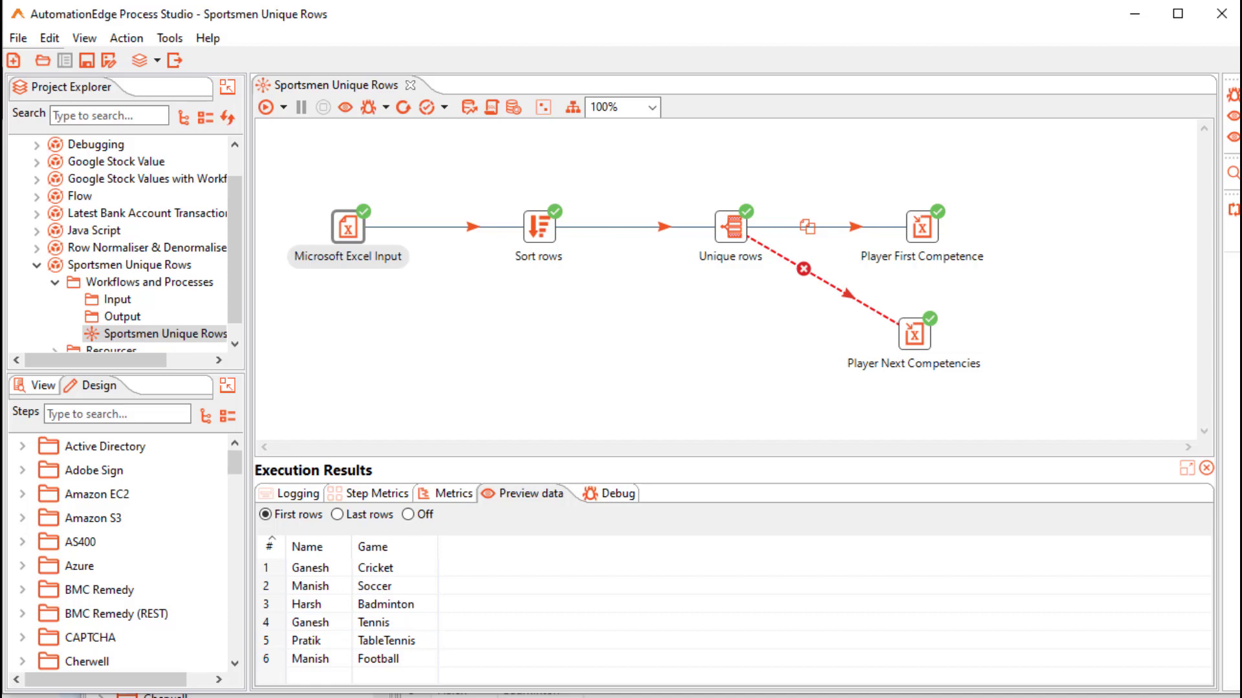
{"action": "left_click", "coordinate": [539, 227]}
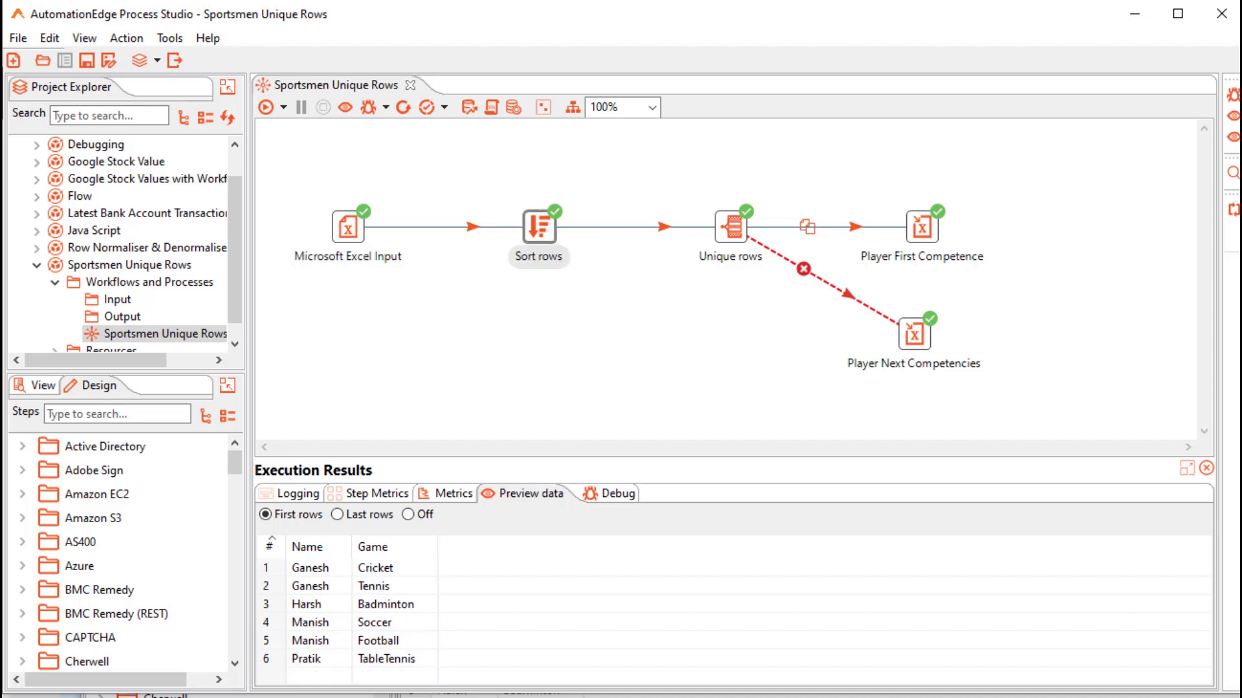
{"action": "left_click", "coordinate": [732, 226]}
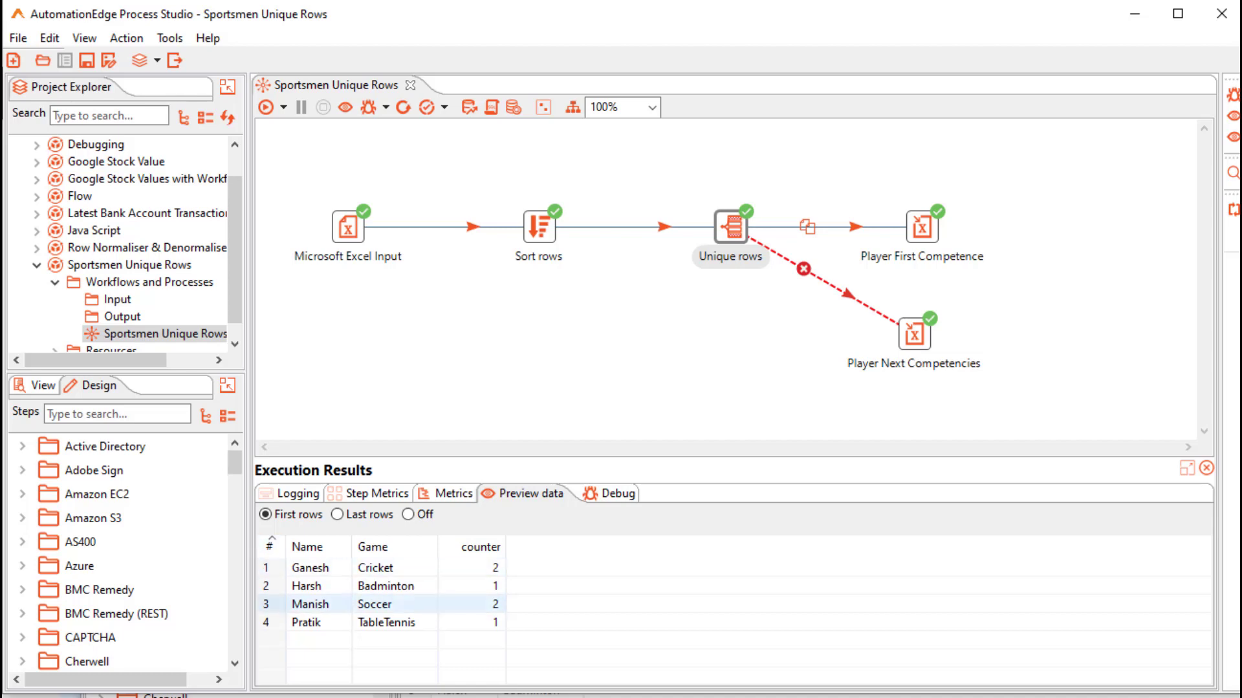
{"action": "left_click", "coordinate": [922, 227]}
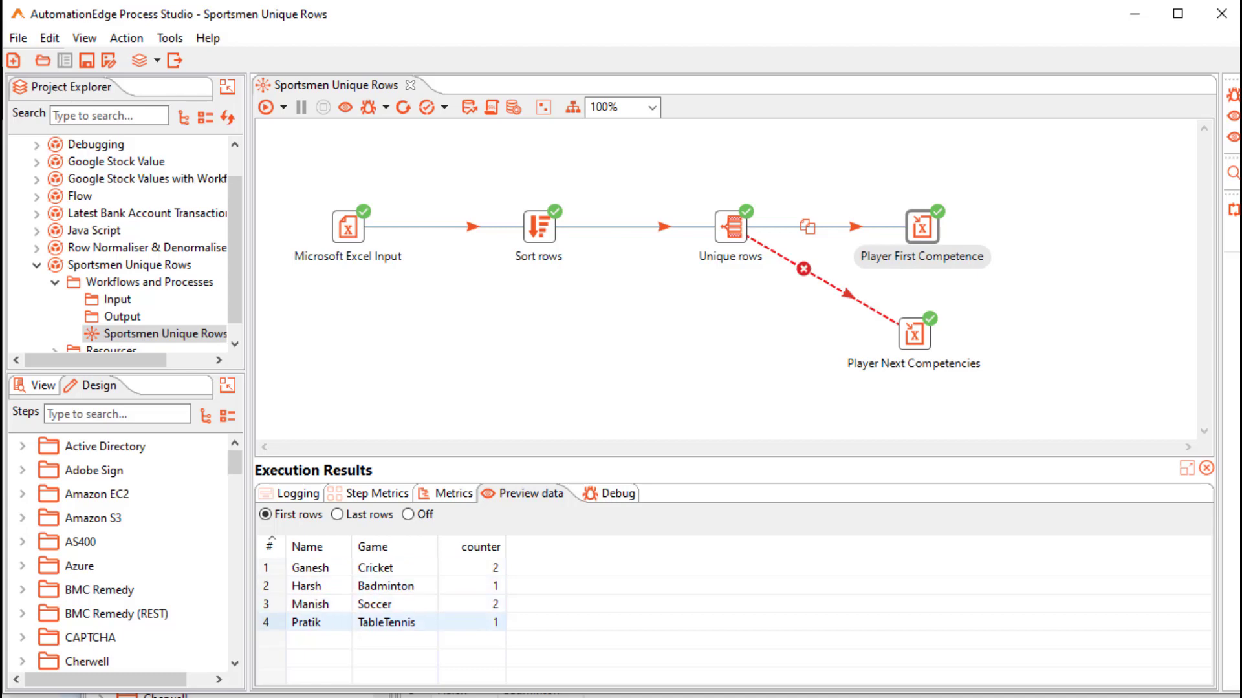
{"action": "left_click", "coordinate": [913, 334]}
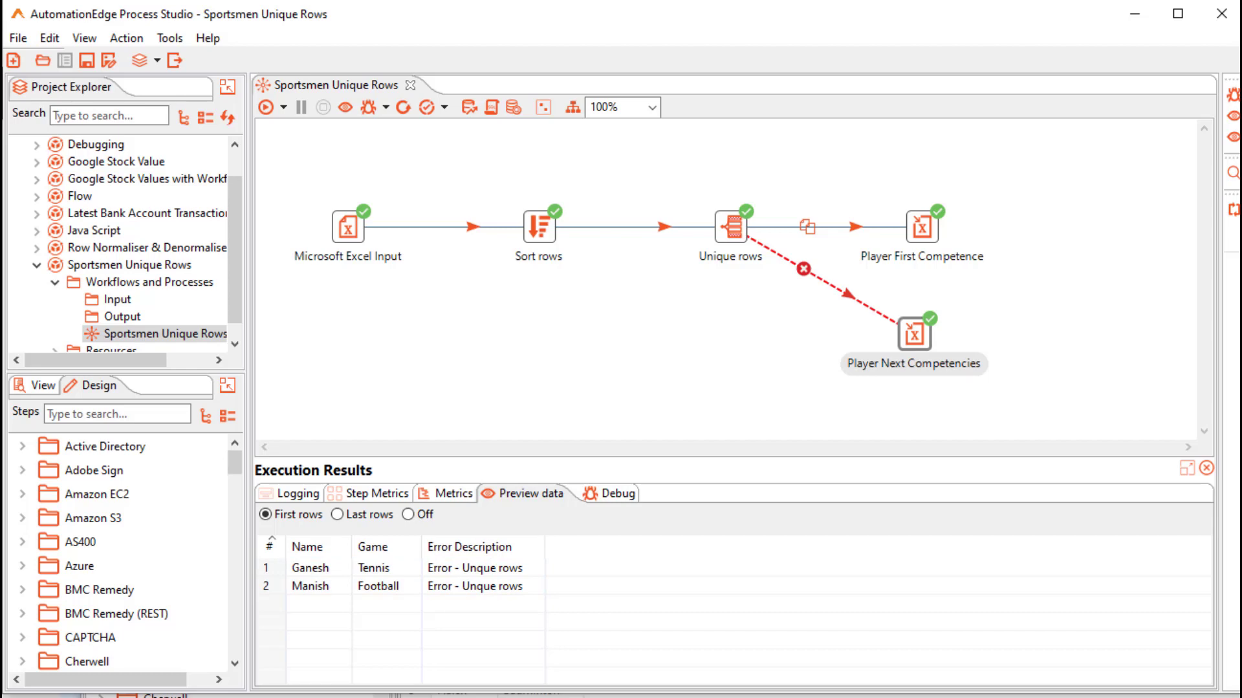
{"action": "mouse_move", "coordinate": [731, 226]}
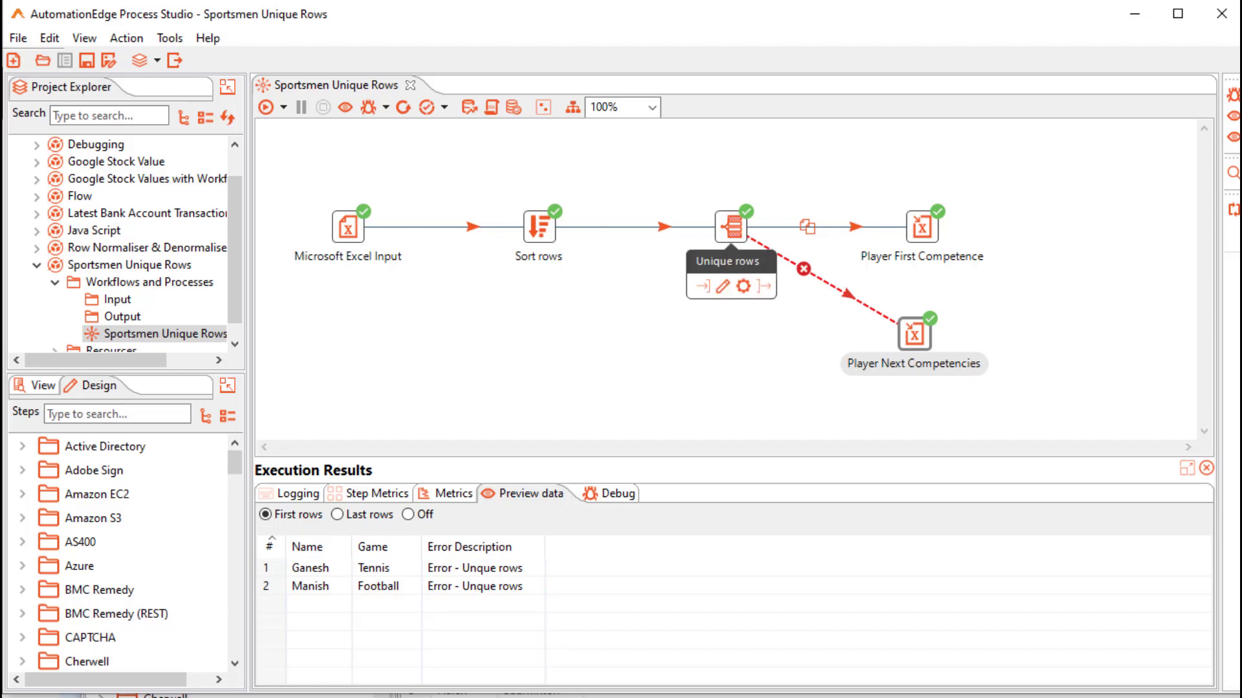